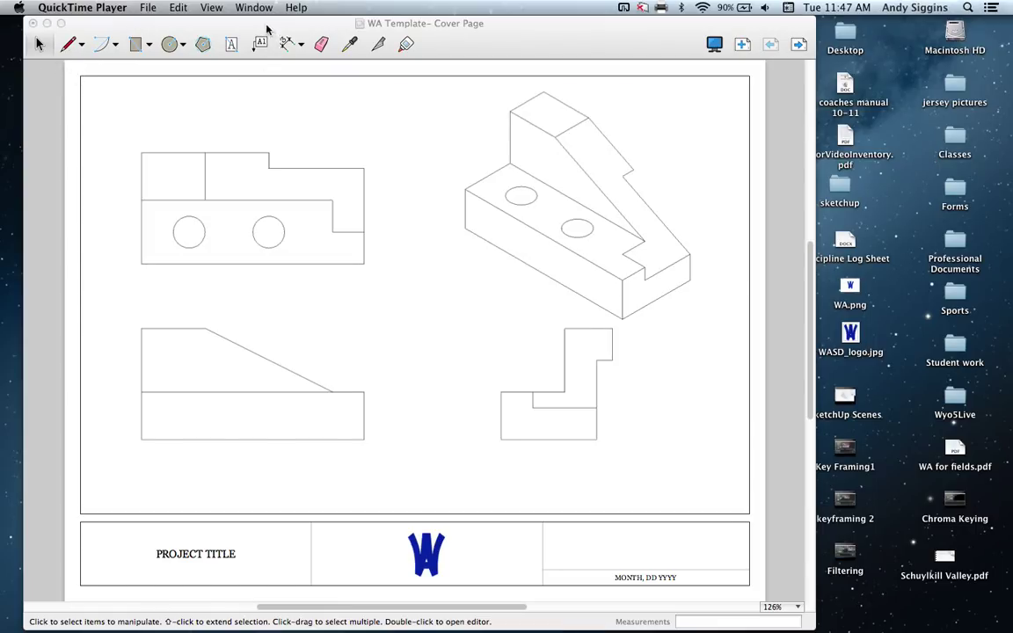
- Bring the LayOut window with the WA Template cover page to the front
{"action": "left_click_drag", "start_coordinate": [264, 26], "coordinate": [275, 29]}
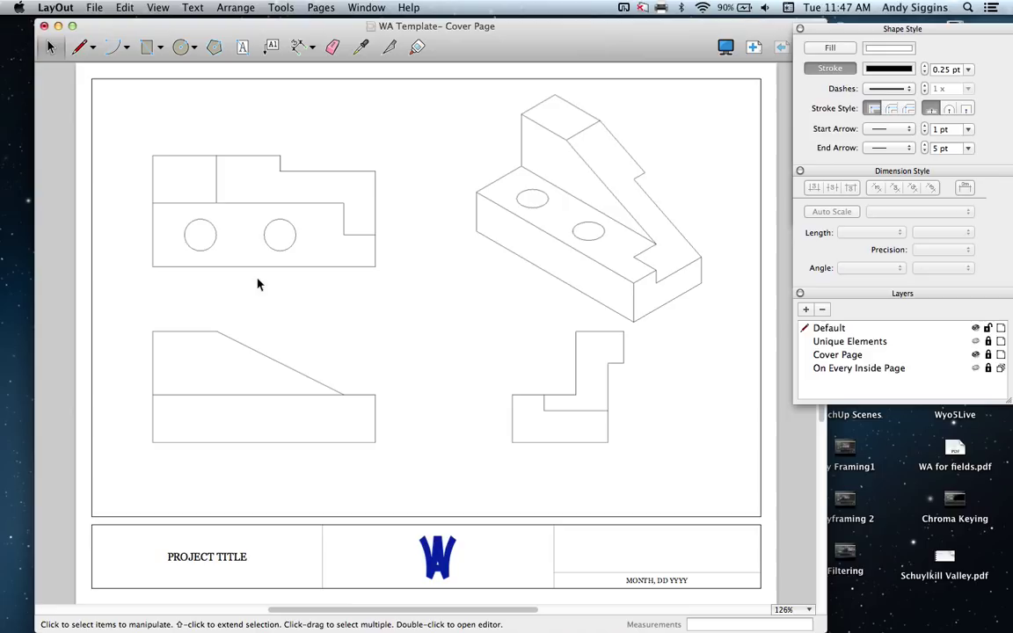
- Add a vertical dimension between the two left views and a horizontal one between the bottom views
{"action": "left_click", "coordinate": [300, 49]}
{"action": "left_click", "coordinate": [153, 264]}
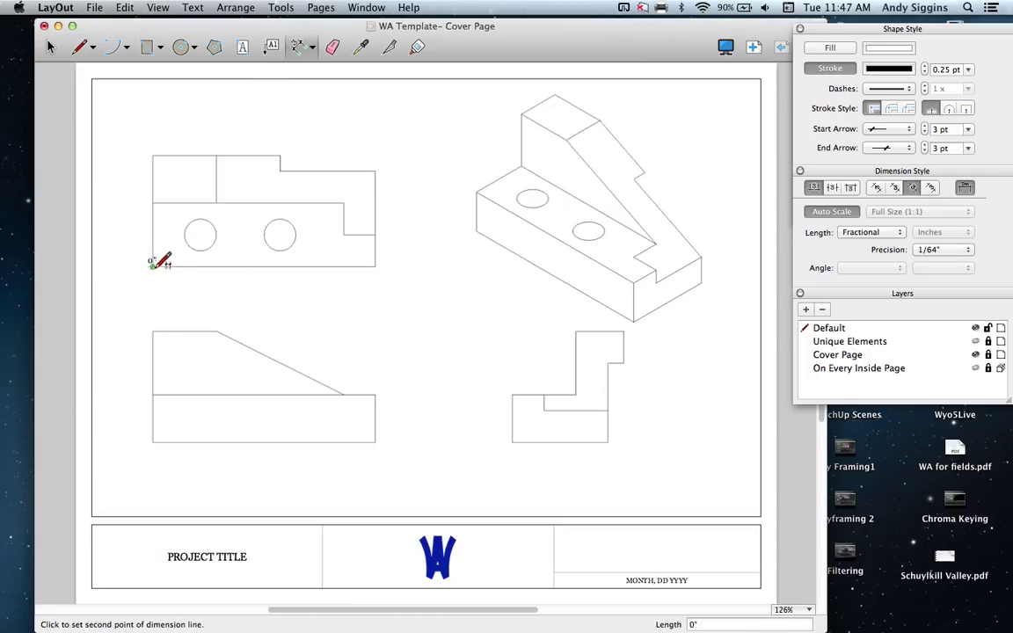
{"action": "left_click", "coordinate": [153, 330]}
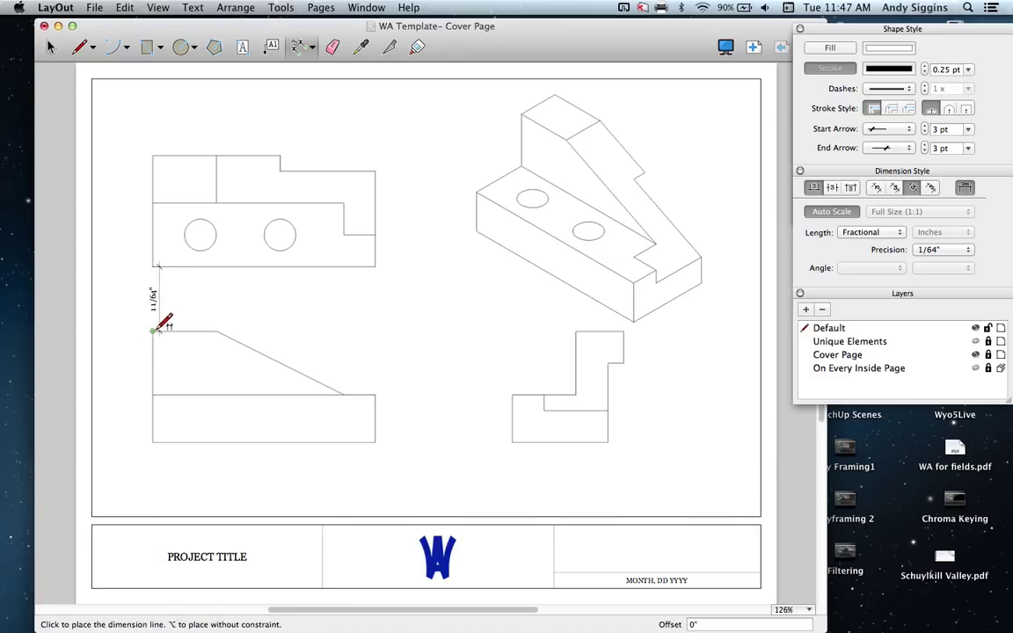
{"action": "left_click", "coordinate": [139, 329]}
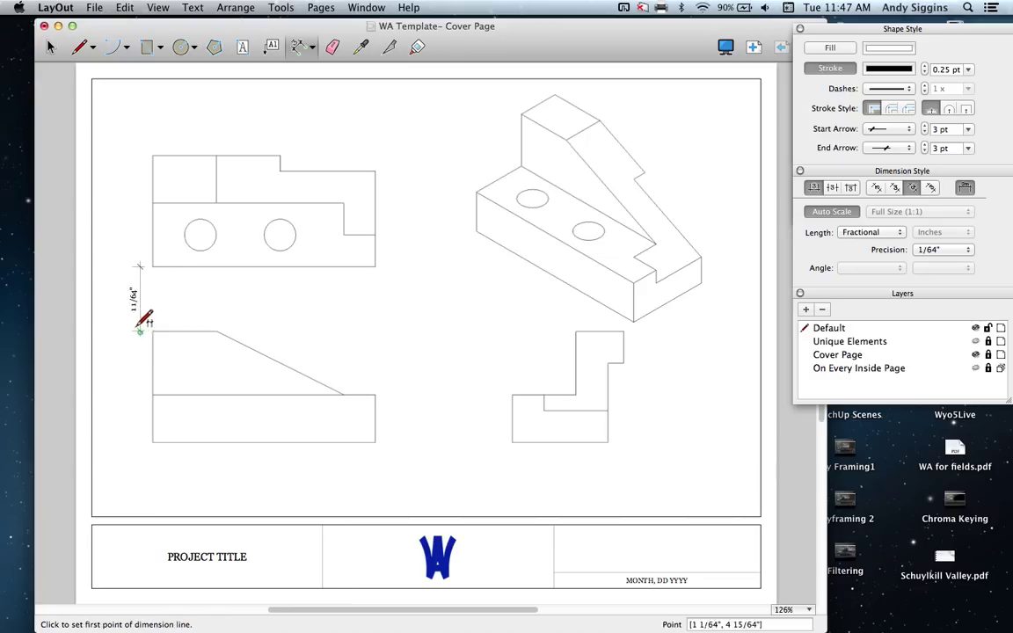
{"action": "left_click", "coordinate": [376, 442]}
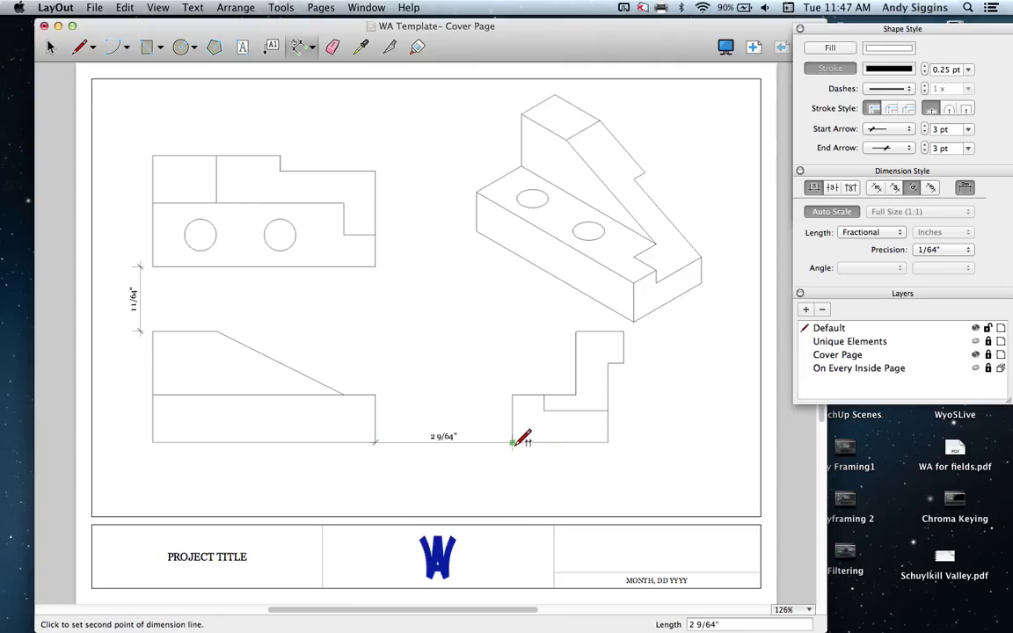
{"action": "left_click", "coordinate": [512, 442]}
{"action": "left_click", "coordinate": [514, 467]}
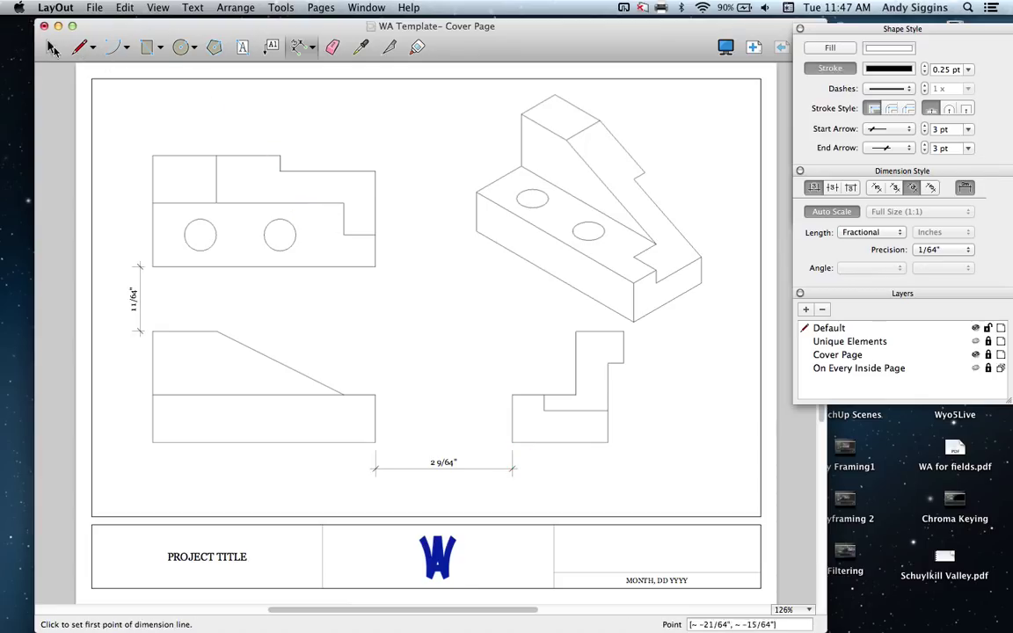
{"action": "left_click", "coordinate": [53, 48]}
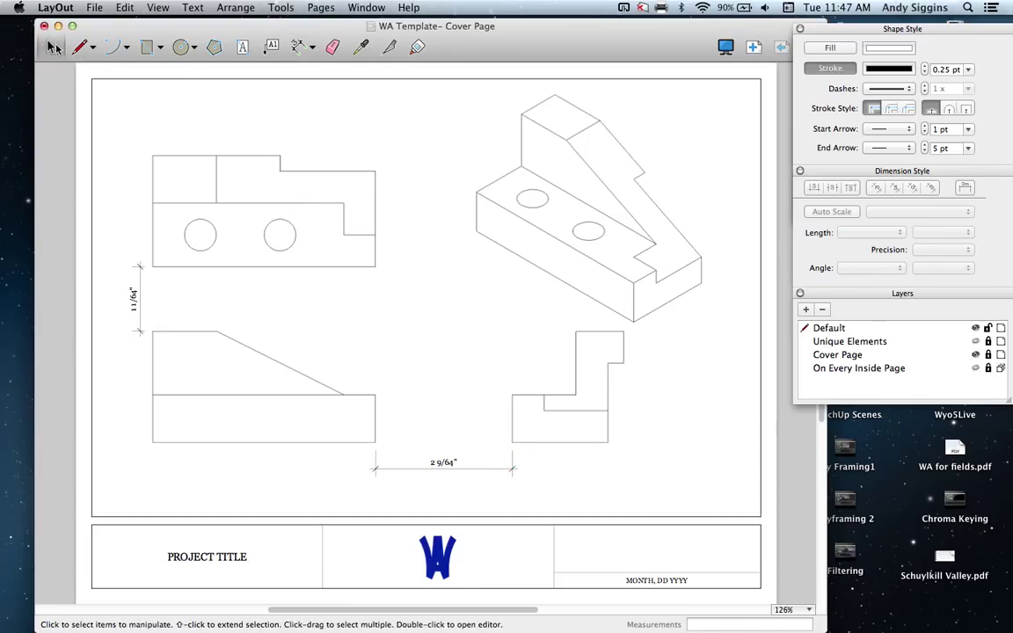
- Move the upper-left view up until the vertical gap reads 1 5/8"
{"action": "left_click", "coordinate": [191, 252]}
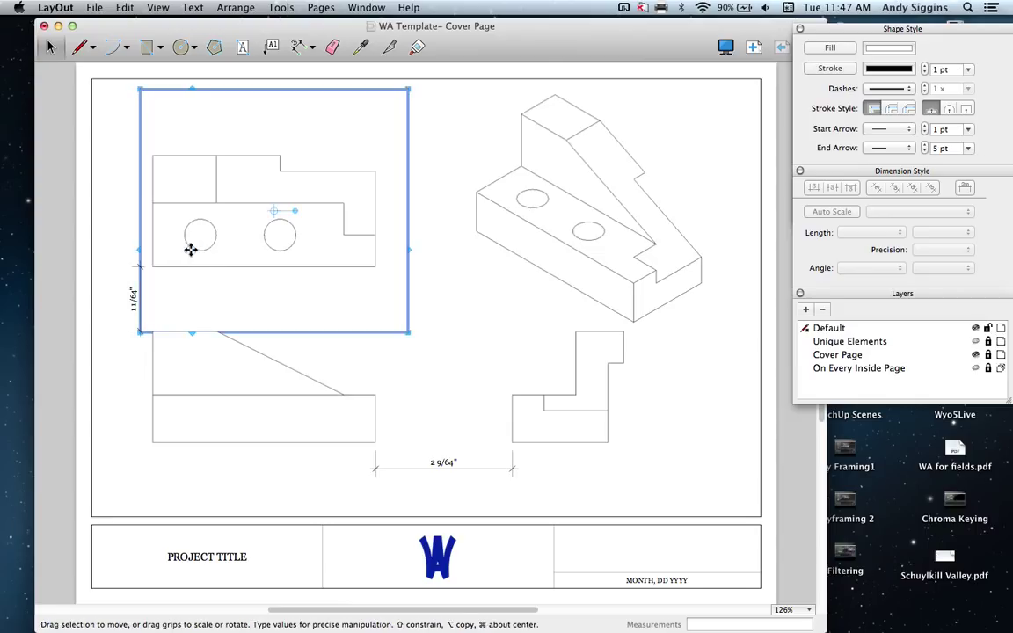
{"action": "key", "text": "Up"}
{"action": "key", "text": "Up"}
{"action": "key", "text": "Up"}
{"action": "key", "text": "Up"}
{"action": "key", "text": "Up"}
{"action": "key", "text": "Up"}
{"action": "key", "text": "Up"}
{"action": "key", "text": "Up"}
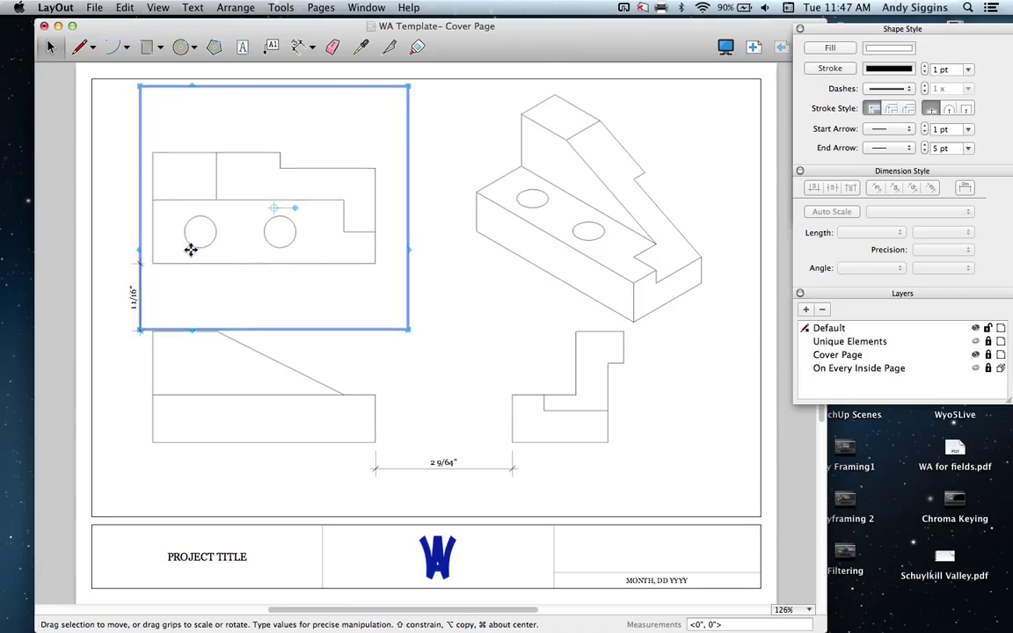
{"action": "key", "text": "Up"}
{"action": "key", "text": "Up"}
{"action": "key", "text": "Up"}
{"action": "key", "text": "Up"}
{"action": "key", "text": "Up"}
{"action": "key", "text": "Up"}
{"action": "key", "text": "Up"}
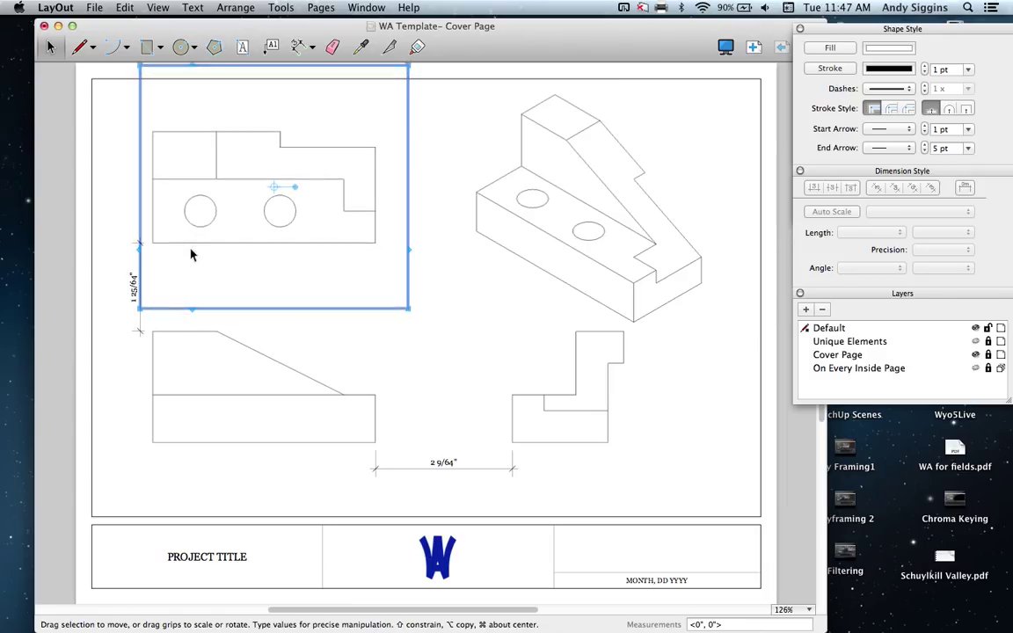
{"action": "key", "text": "Up"}
{"action": "key", "text": "Up"}
{"action": "key", "text": "Up"}
{"action": "key", "text": "Up"}
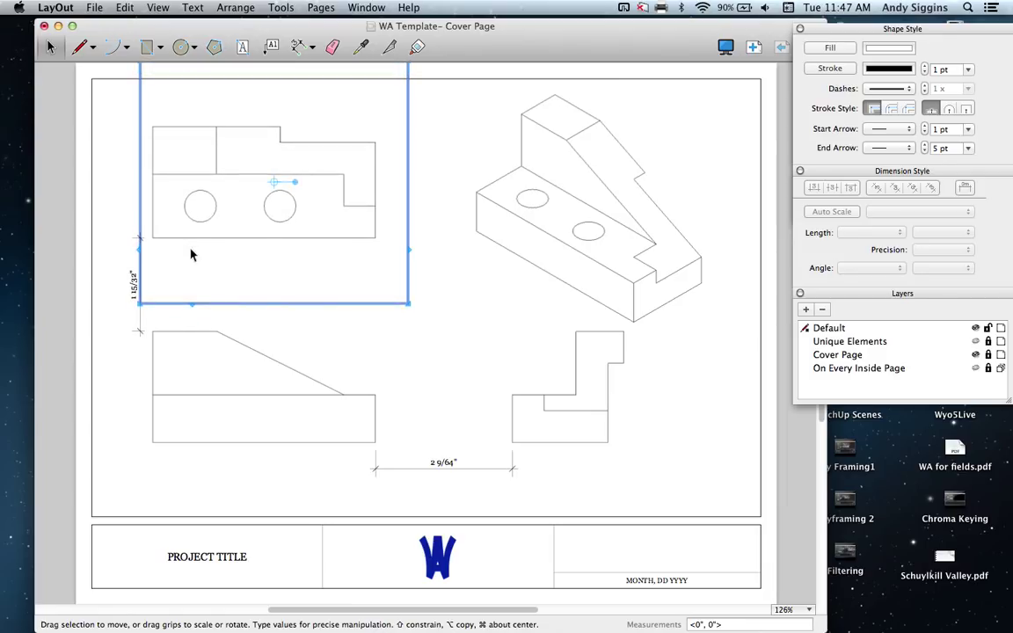
{"action": "key", "text": "Up"}
{"action": "key", "text": "Up"}
{"action": "key", "text": "Up"}
{"action": "key", "text": "Up"}
{"action": "key", "text": "Up"}
{"action": "key", "text": "Up"}
{"action": "key", "text": "Up"}
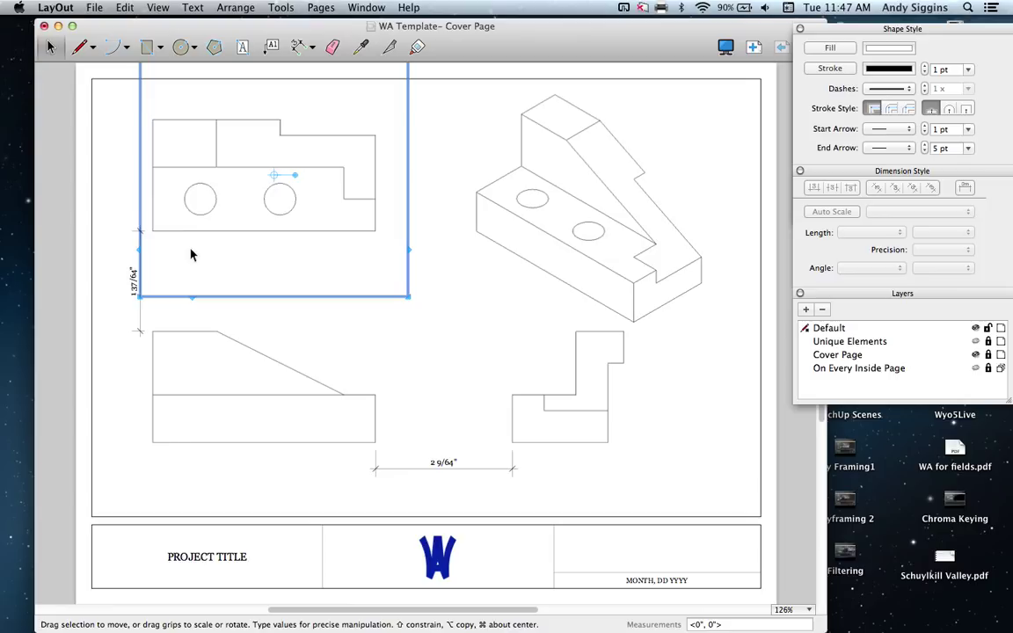
{"action": "key", "text": "Up"}
{"action": "key", "text": "Up"}
{"action": "key", "text": "Up"}
{"action": "key", "text": "Up"}
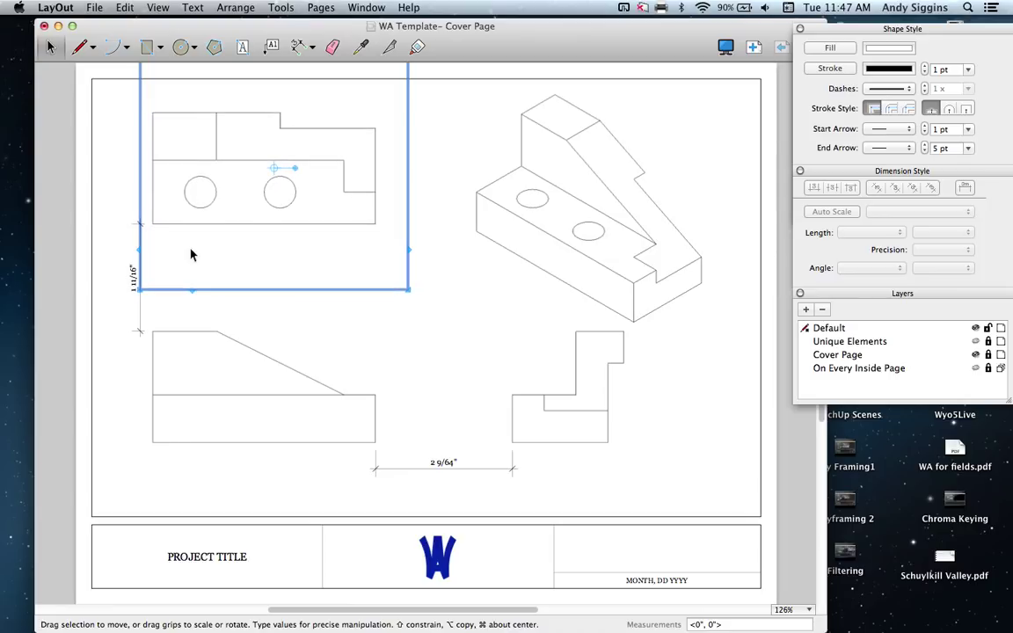
{"action": "key", "text": "Up"}
{"action": "key", "text": "Up"}
{"action": "key", "text": "Up"}
{"action": "key", "text": "Down"}
{"action": "key", "text": "Down"}
{"action": "key", "text": "Down"}
{"action": "key", "text": "Down"}
{"action": "key", "text": "Down"}
{"action": "key", "text": "Down"}
{"action": "key", "text": "Down"}
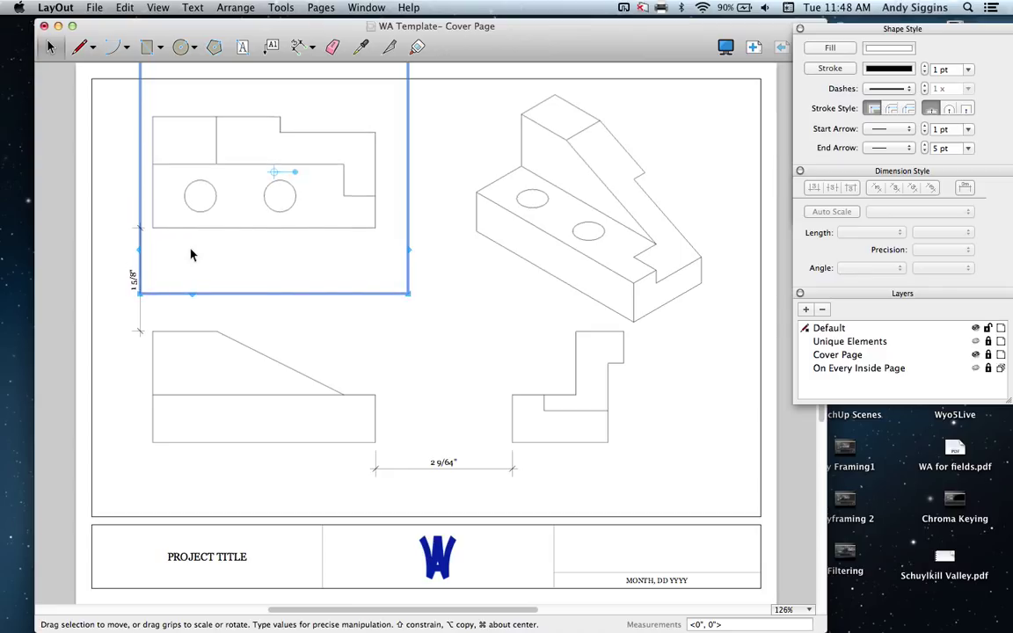
- Move the lower-right view left until the horizontal gap reads 1 5/8", then deselect it
{"action": "left_click", "coordinate": [558, 431]}
{"action": "key", "text": "Left"}
{"action": "key", "text": "Left"}
{"action": "key", "text": "Left"}
{"action": "key", "text": "Left"}
{"action": "key", "text": "Left"}
{"action": "key", "text": "Left"}
{"action": "key", "text": "Left"}
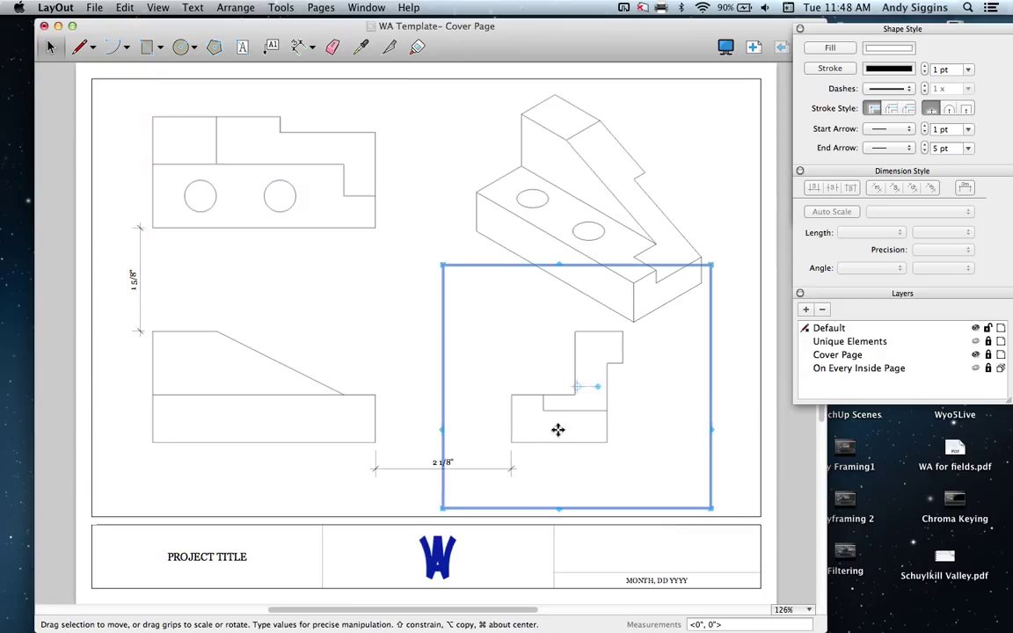
{"action": "key", "text": "Left"}
{"action": "key", "text": "Left"}
{"action": "key", "text": "Left"}
{"action": "key", "text": "Left"}
{"action": "key", "text": "Left"}
{"action": "key", "text": "Left"}
{"action": "key", "text": "Left"}
{"action": "key", "text": "Left"}
{"action": "key", "text": "Left"}
{"action": "key", "text": "Left"}
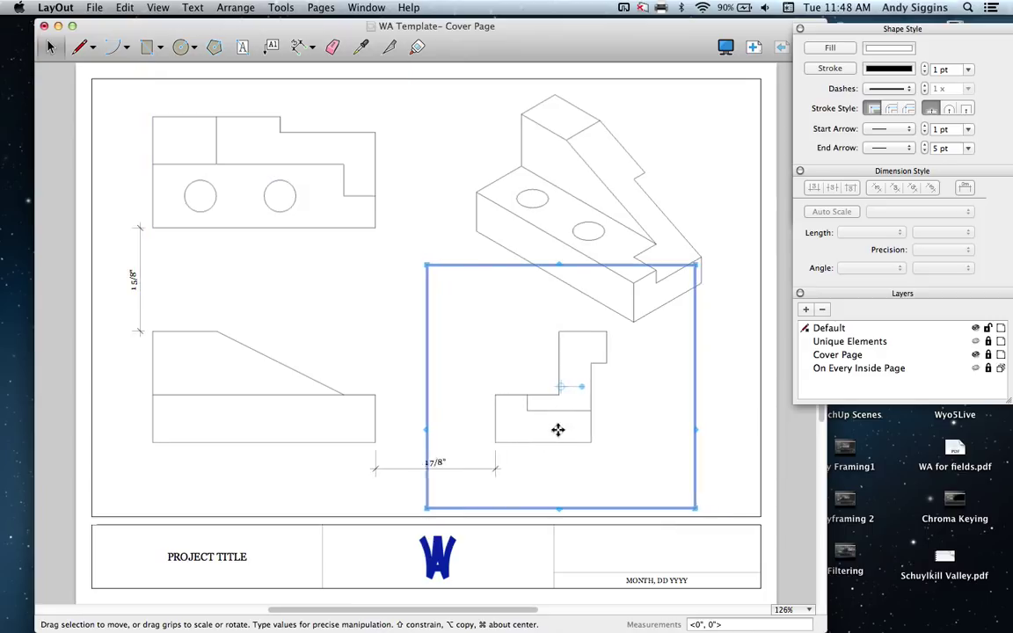
{"action": "key", "text": "Left"}
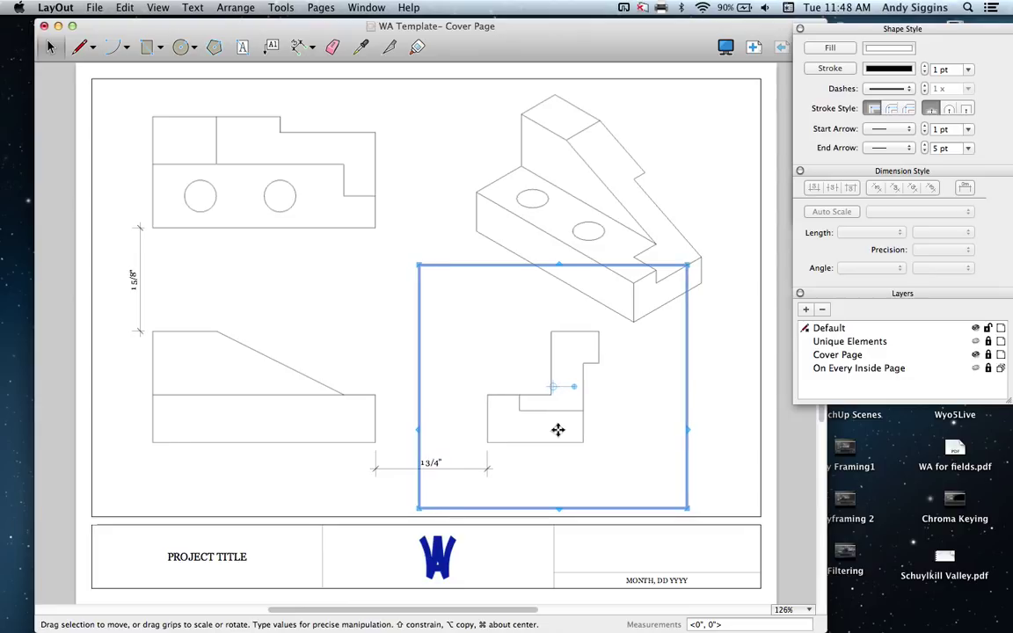
{"action": "key", "text": "Left"}
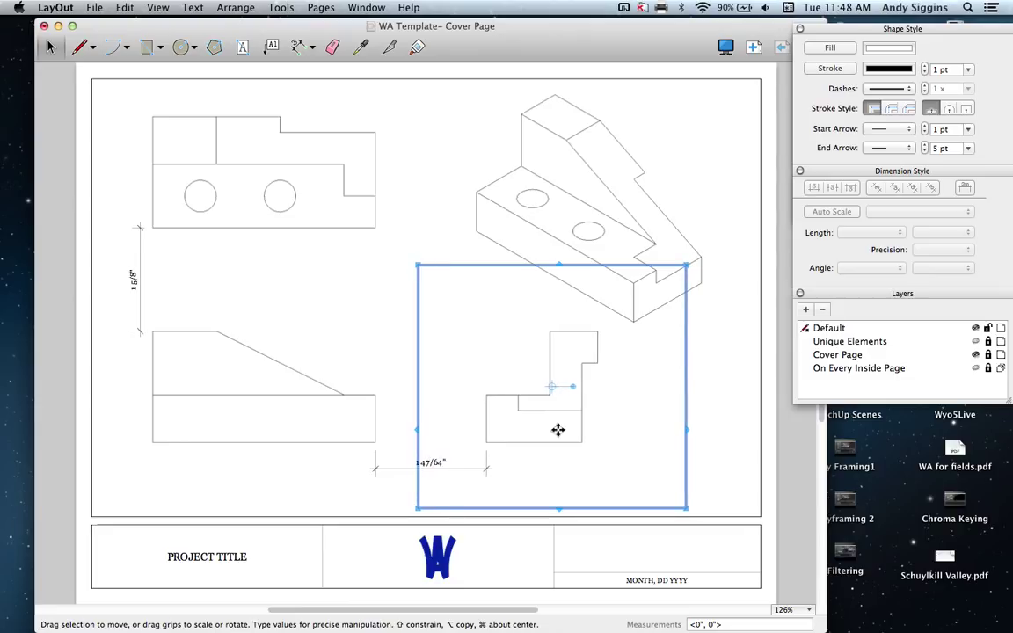
{"action": "key", "text": "Left"}
{"action": "key", "text": "Left"}
{"action": "key", "text": "Left"}
{"action": "key", "text": "Left"}
{"action": "key", "text": "Left"}
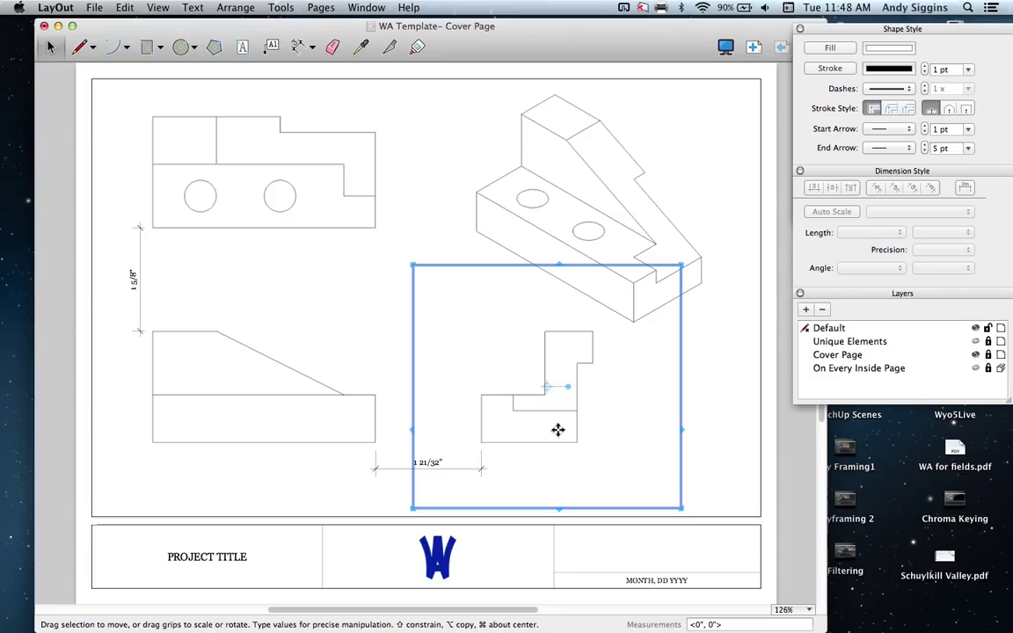
{"action": "key", "text": "Left"}
{"action": "key", "text": "Left"}
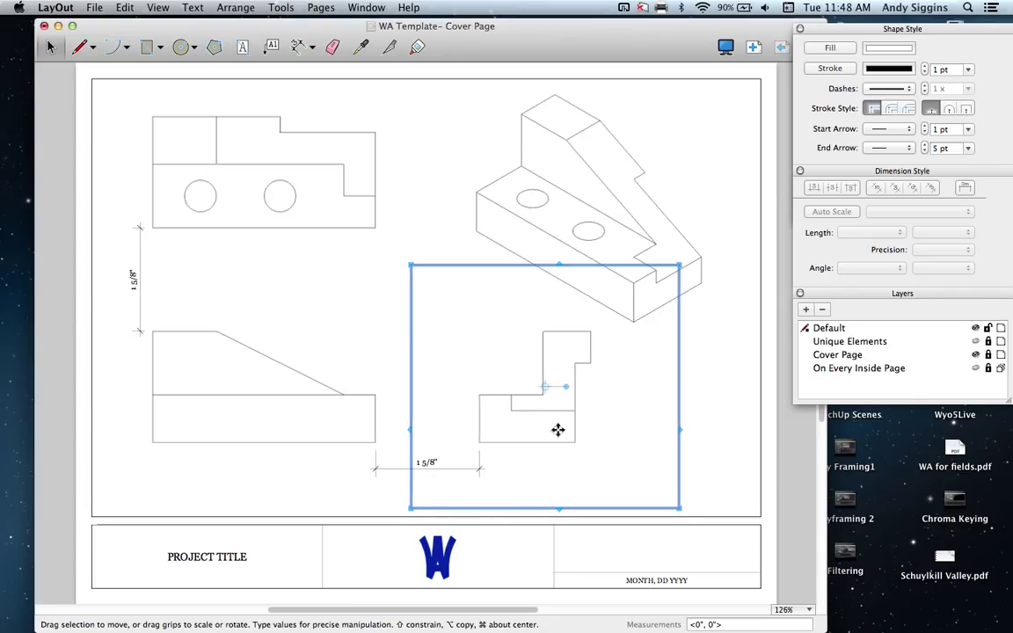
{"action": "left_click", "coordinate": [431, 232]}
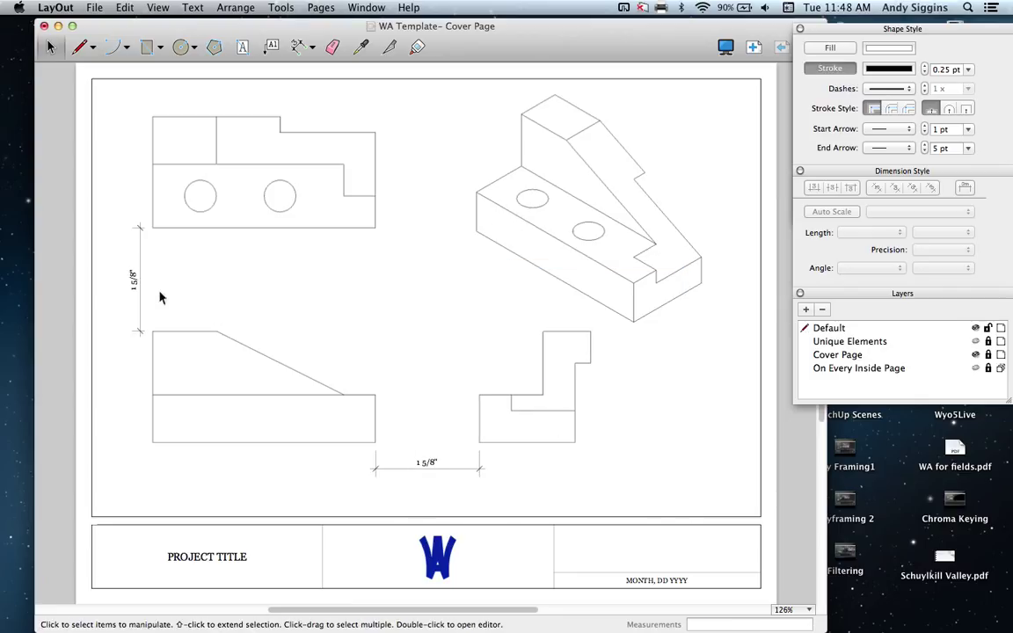
- Delete the vertical and horizontal 1 5/8" dimensions
{"action": "left_click", "coordinate": [135, 283]}
{"action": "key", "text": "Delete"}
{"action": "left_click", "coordinate": [439, 468]}
{"action": "key", "text": "Delete"}
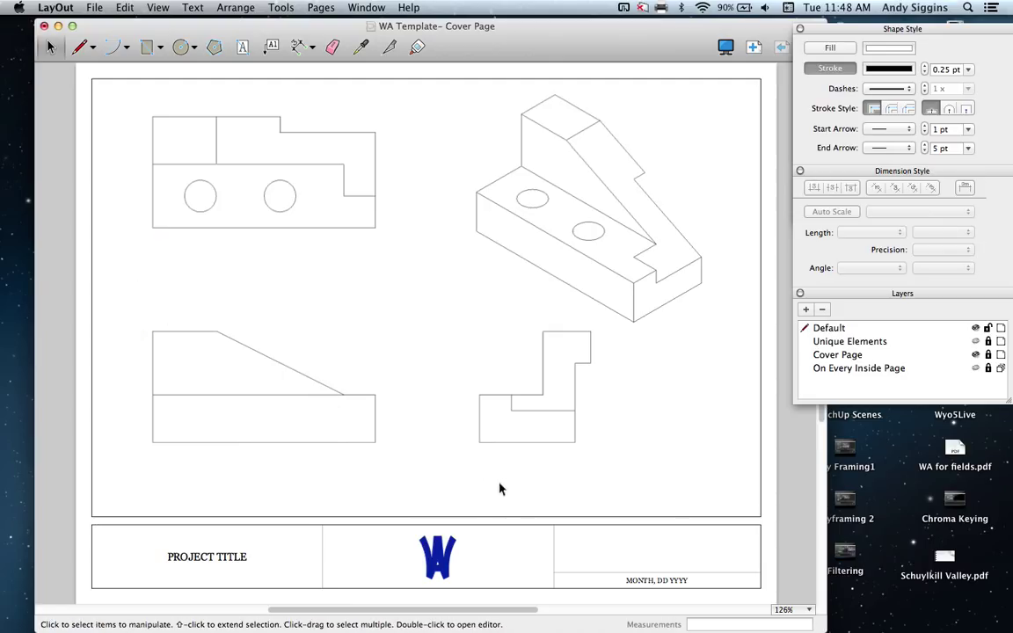
- Shift the three orthographic views, excluding the isometric, slightly down and right
{"action": "left_click_drag", "start_coordinate": [501, 484], "coordinate": [190, 236]}
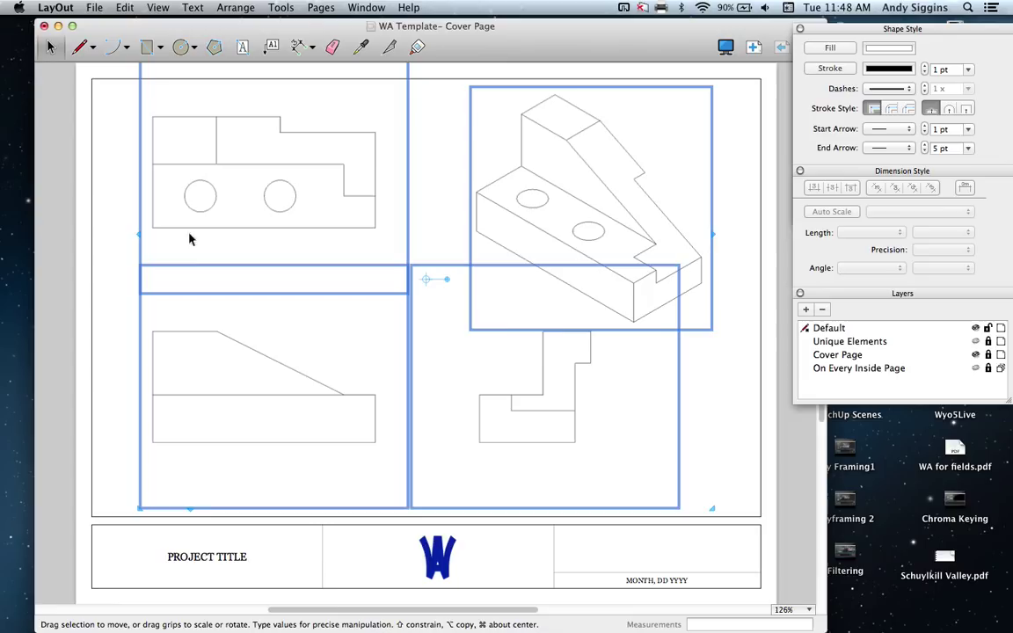
{"action": "left_click", "coordinate": [706, 214], "text": "shift"}
{"action": "key", "text": "Down"}
{"action": "key", "text": "Down"}
{"action": "key", "text": "Down"}
{"action": "key", "text": "Down"}
{"action": "key", "text": "Down"}
{"action": "key", "text": "Down"}
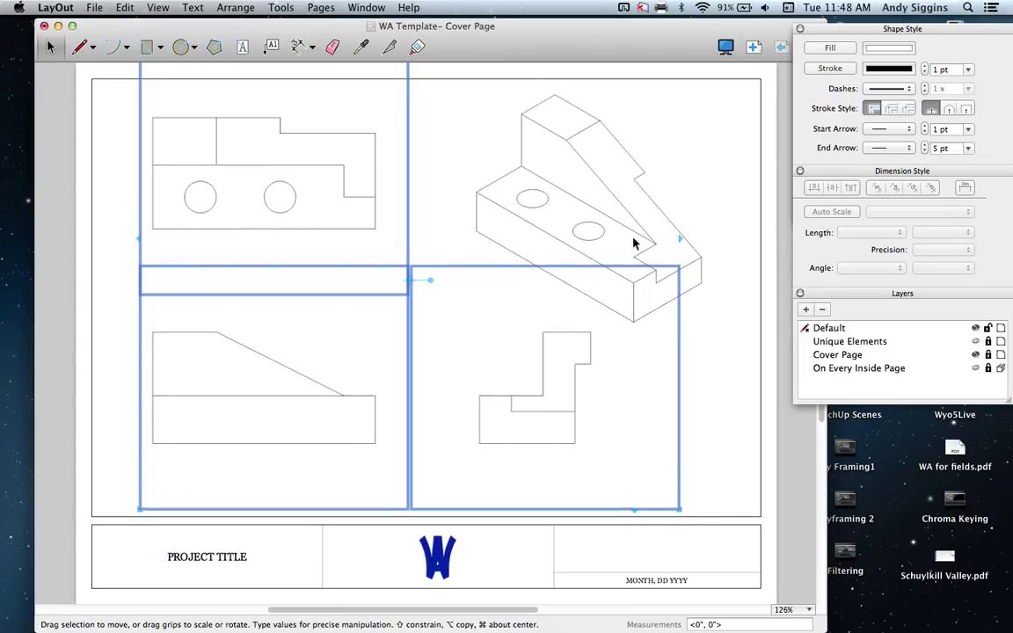
{"action": "key", "text": "Down"}
{"action": "key", "text": "Down"}
{"action": "key", "text": "Down"}
{"action": "key", "text": "Down"}
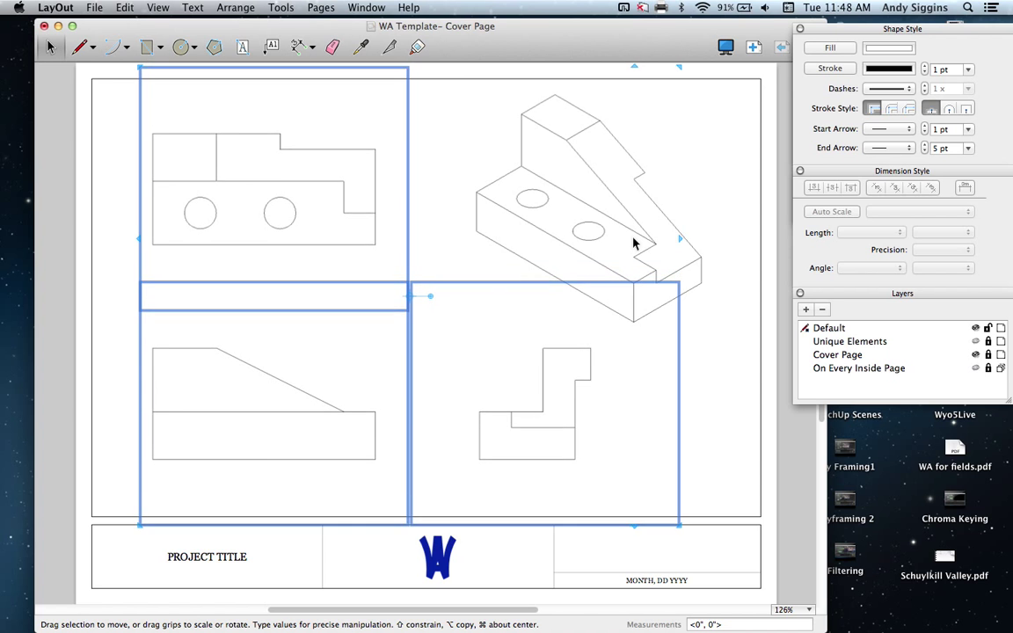
{"action": "key", "text": "Right"}
{"action": "key", "text": "Right"}
{"action": "key", "text": "Right"}
{"action": "key", "text": "Right"}
{"action": "key", "text": "Right"}
{"action": "key", "text": "Right"}
{"action": "key", "text": "Right"}
{"action": "key", "text": "Right"}
{"action": "key", "text": "Right"}
{"action": "key", "text": "Right"}
{"action": "key", "text": "Right"}
{"action": "key", "text": "Right"}
{"action": "key", "text": "Right"}
{"action": "key", "text": "Right"}
{"action": "key", "text": "Right"}
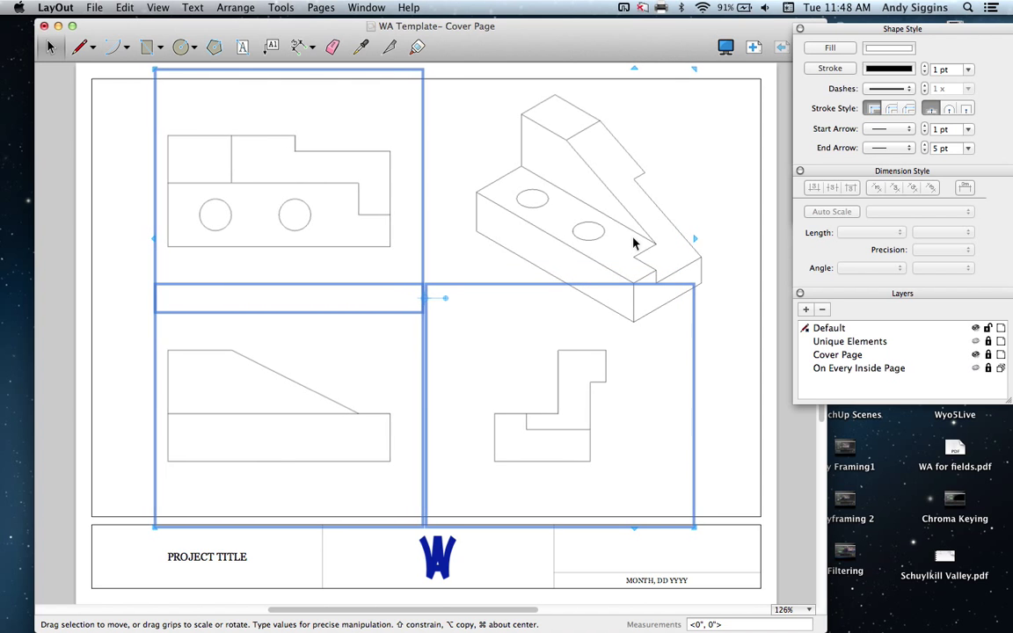
{"action": "key", "text": "Right"}
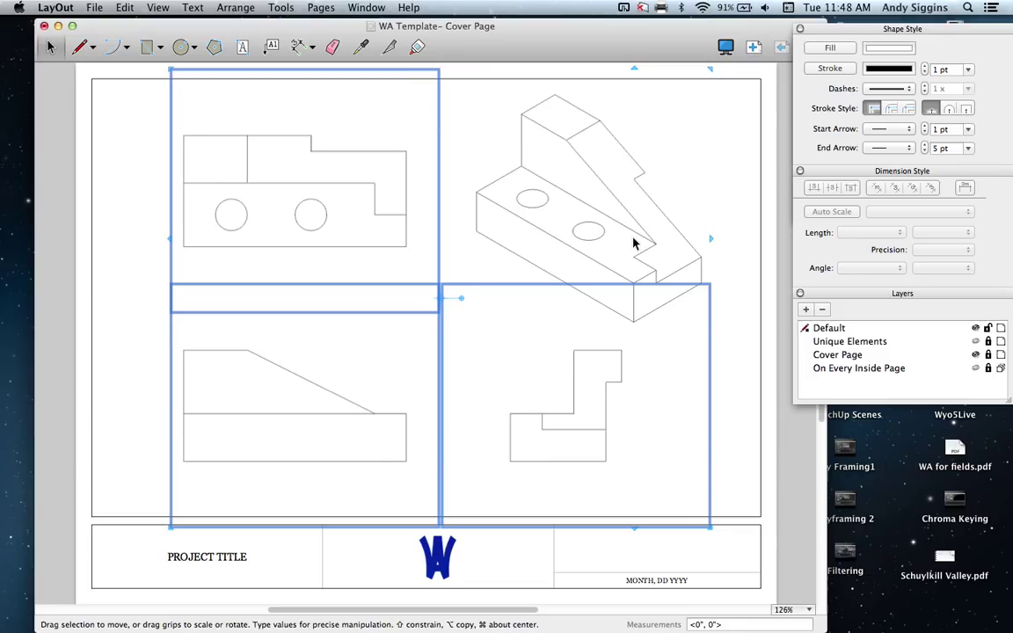
{"action": "key", "text": "Right"}
{"action": "key", "text": "Down"}
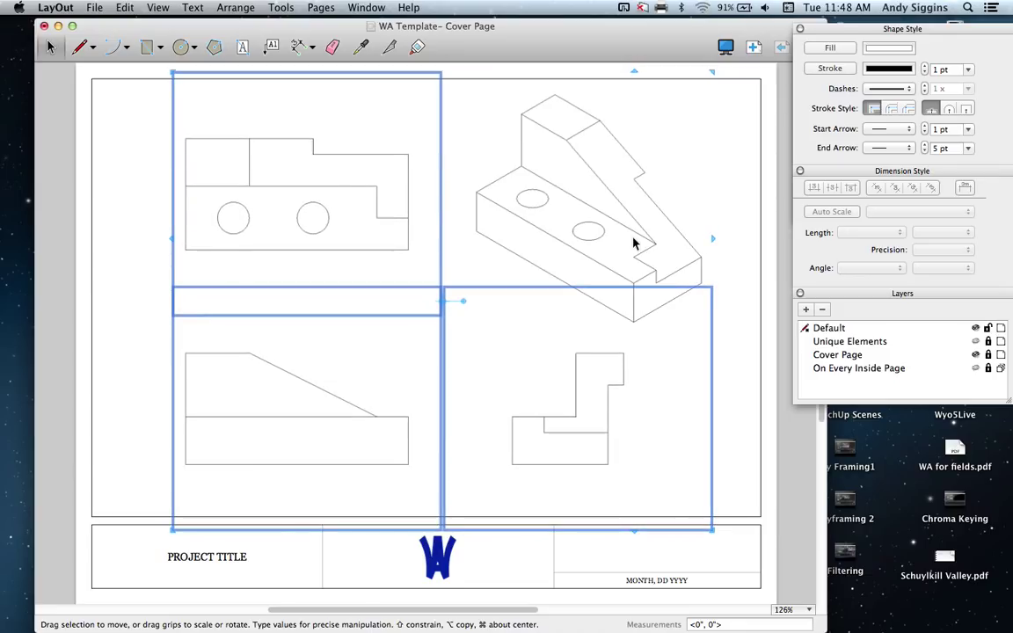
{"action": "key", "text": "Down"}
{"action": "key", "text": "Down"}
{"action": "left_click", "coordinate": [750, 248]}
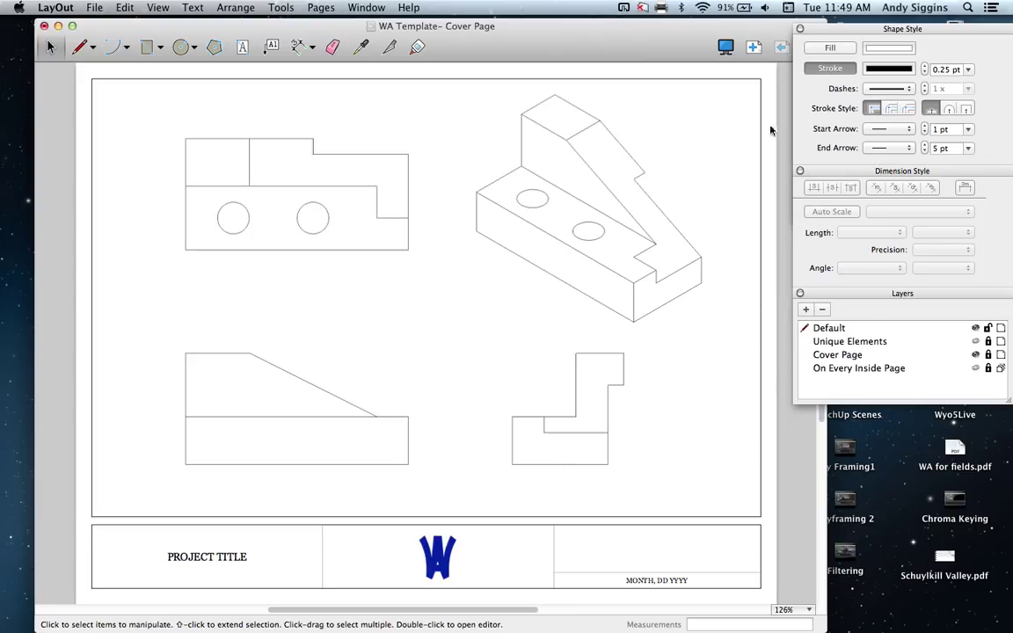
- Select the lower-left view and show the SketchUp Model panel with the style panels below it
{"action": "left_click", "coordinate": [281, 393]}
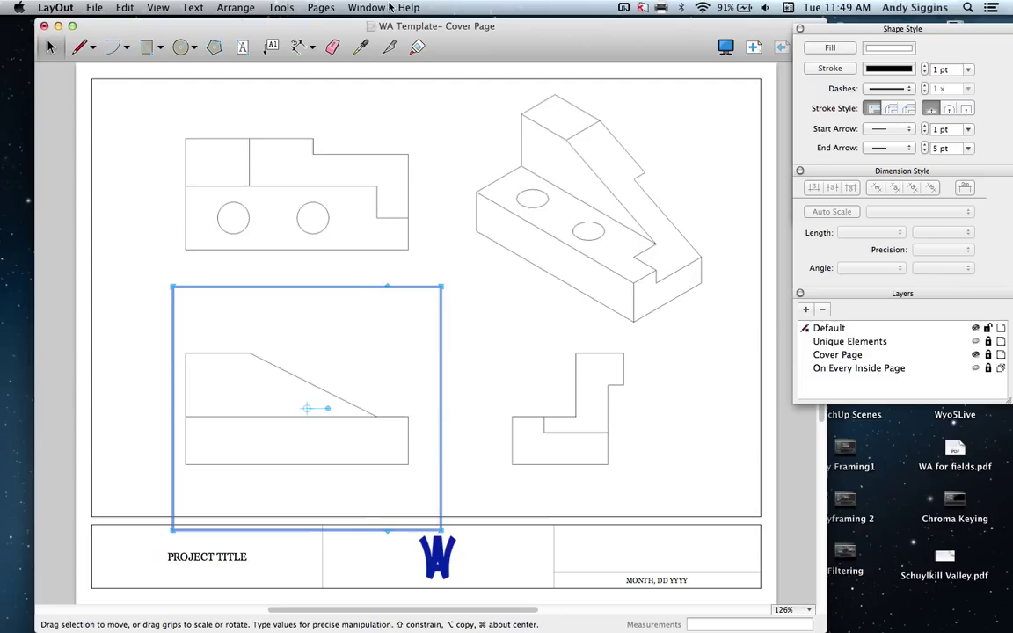
{"action": "left_click", "coordinate": [363, 8]}
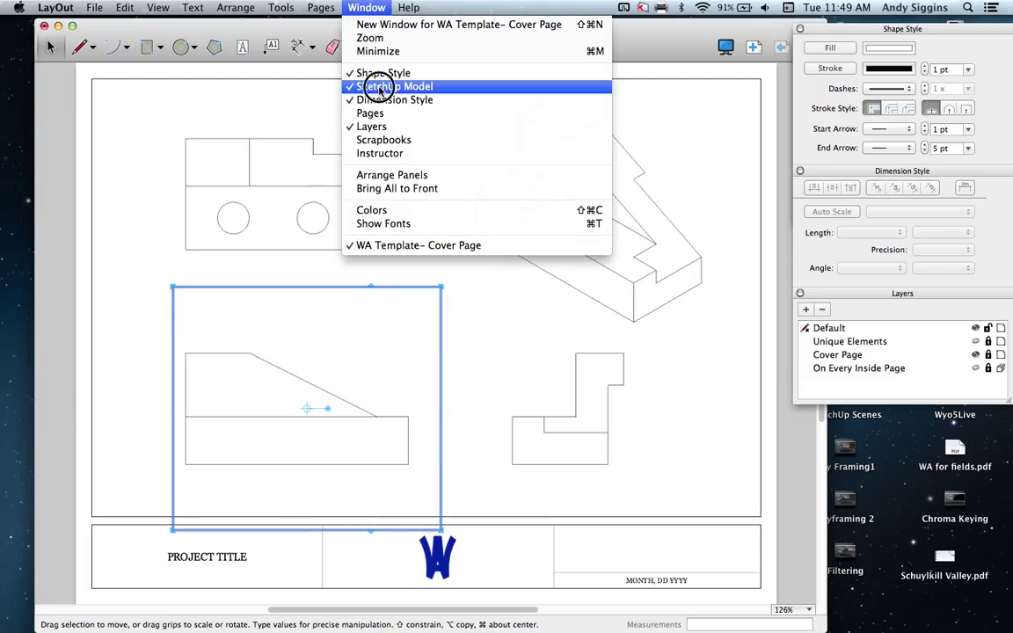
{"action": "left_click", "coordinate": [380, 87]}
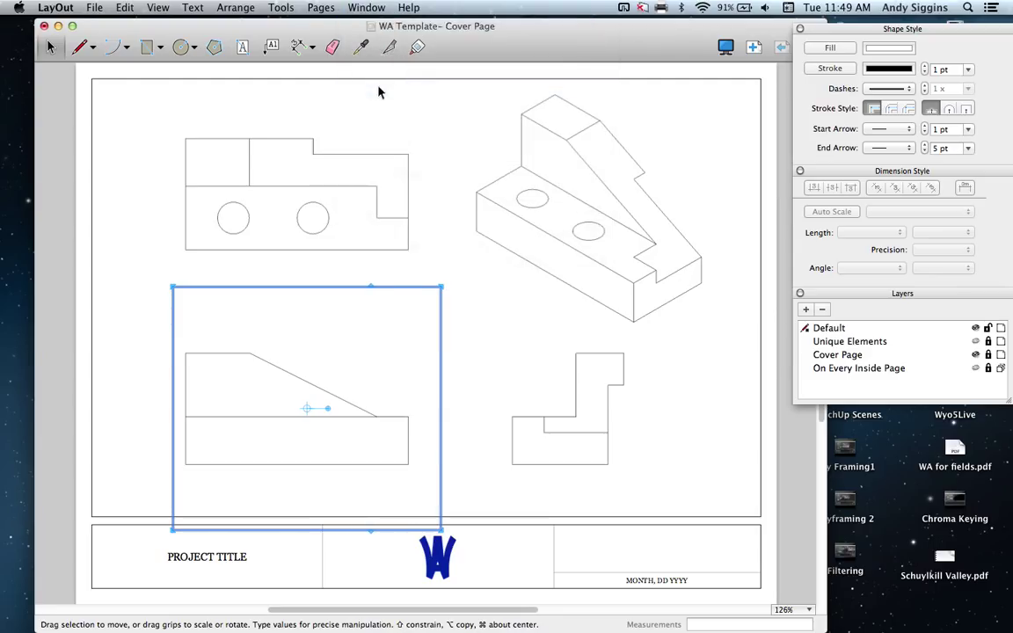
{"action": "left_click", "coordinate": [366, 9]}
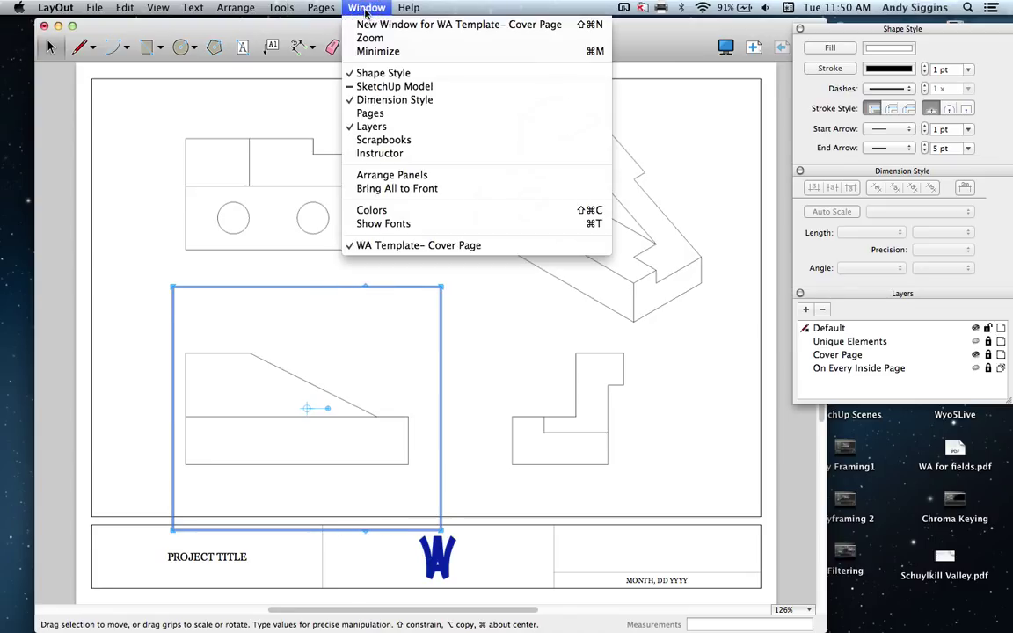
{"action": "left_click", "coordinate": [369, 88]}
{"action": "mouse_move", "coordinate": [831, 29]}
{"action": "left_mouse_down"}
{"action": "mouse_move", "coordinate": [806, 77]}
{"action": "mouse_move", "coordinate": [931, 146]}
{"action": "mouse_move", "coordinate": [931, 219]}
{"action": "left_mouse_up"}
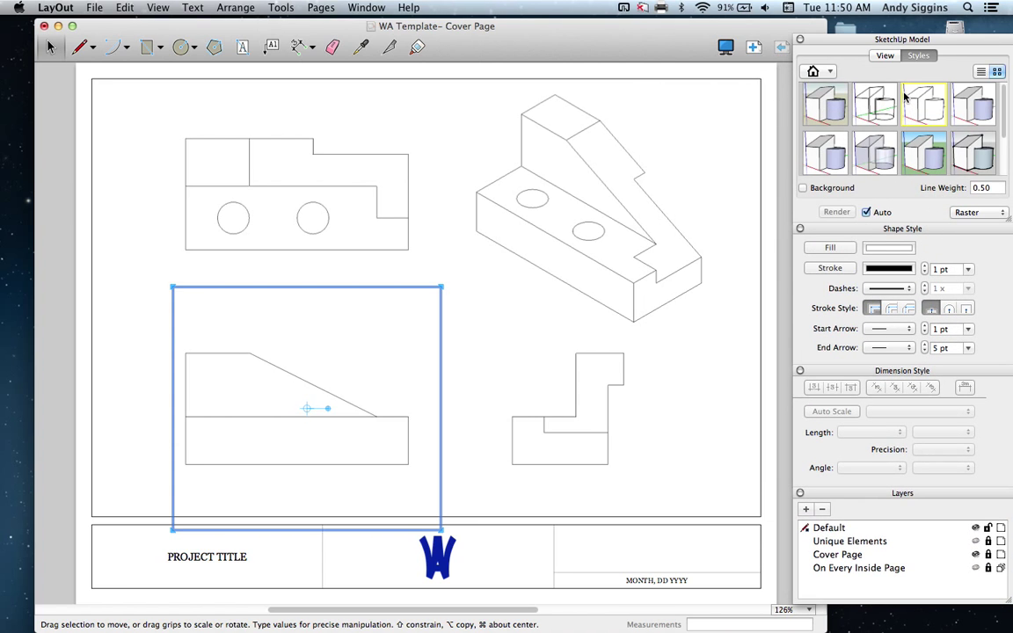
- Apply the X-ray shaded style to the lower-left view and deselect it
{"action": "left_click", "coordinate": [875, 160]}
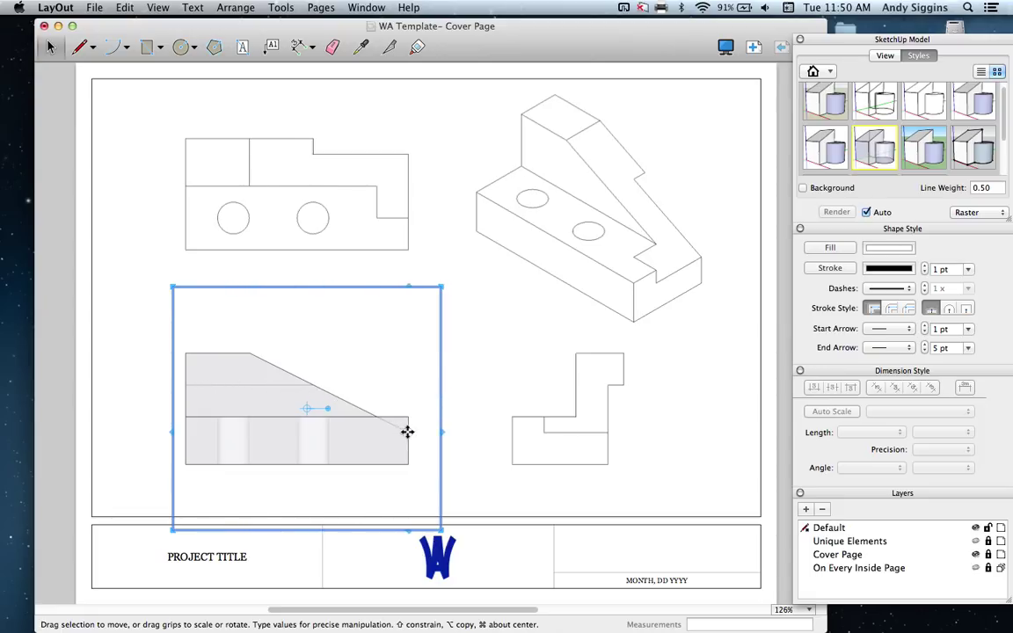
{"action": "left_click", "coordinate": [464, 379]}
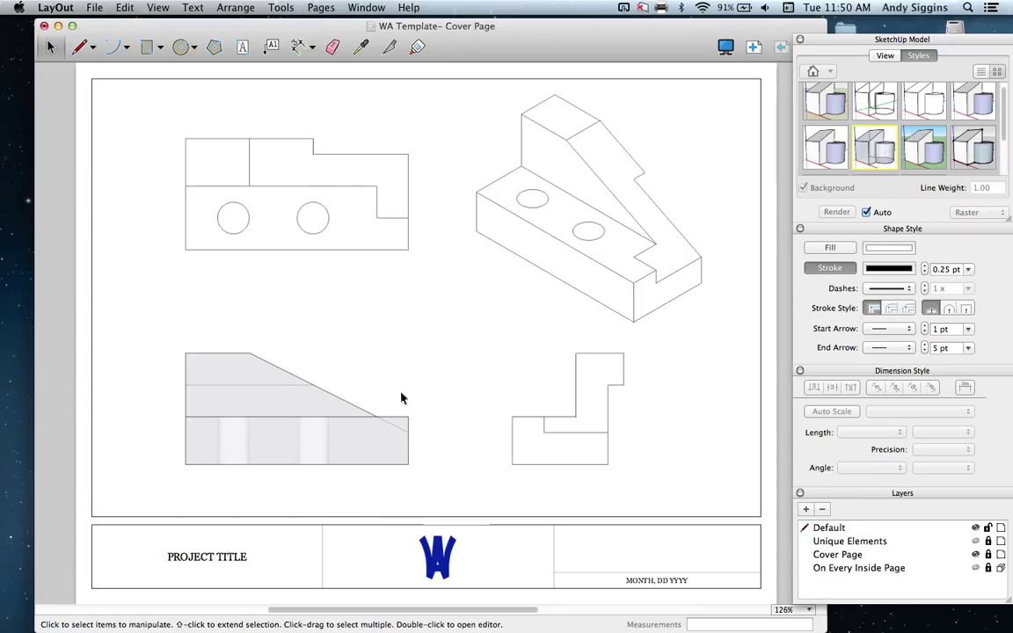
- Draw lines over the first two vertical hidden edges of the lower-left view
{"action": "left_click", "coordinate": [78, 49]}
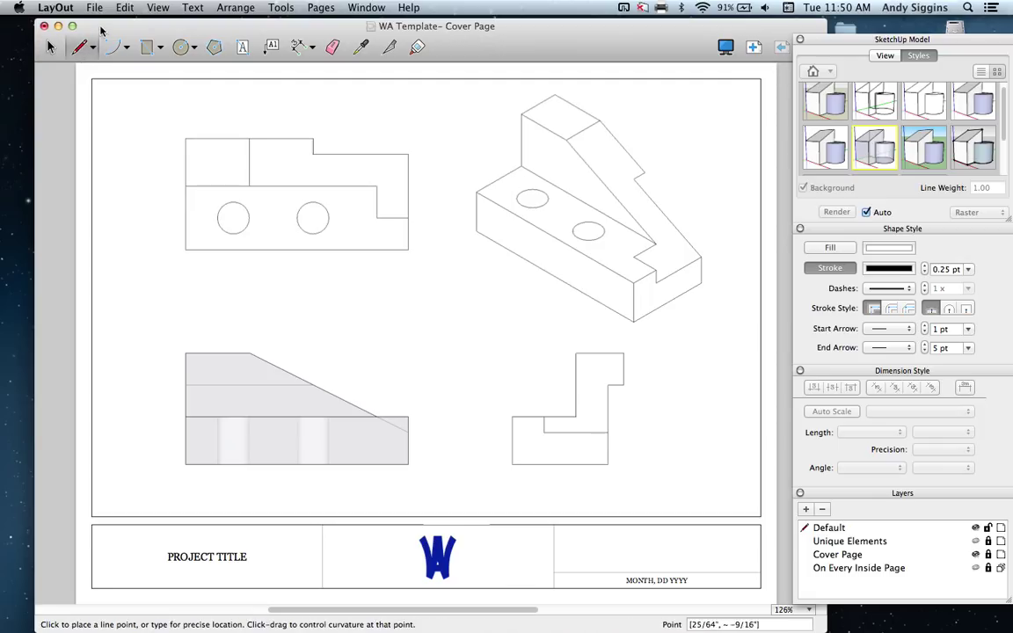
{"action": "left_click", "coordinate": [217, 417]}
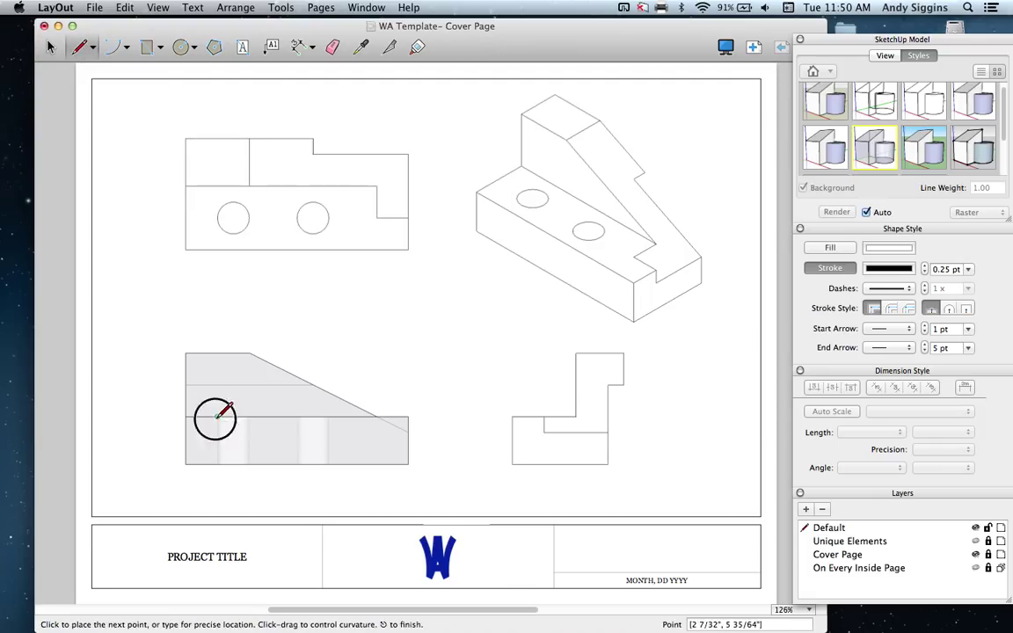
{"action": "left_click", "coordinate": [218, 464]}
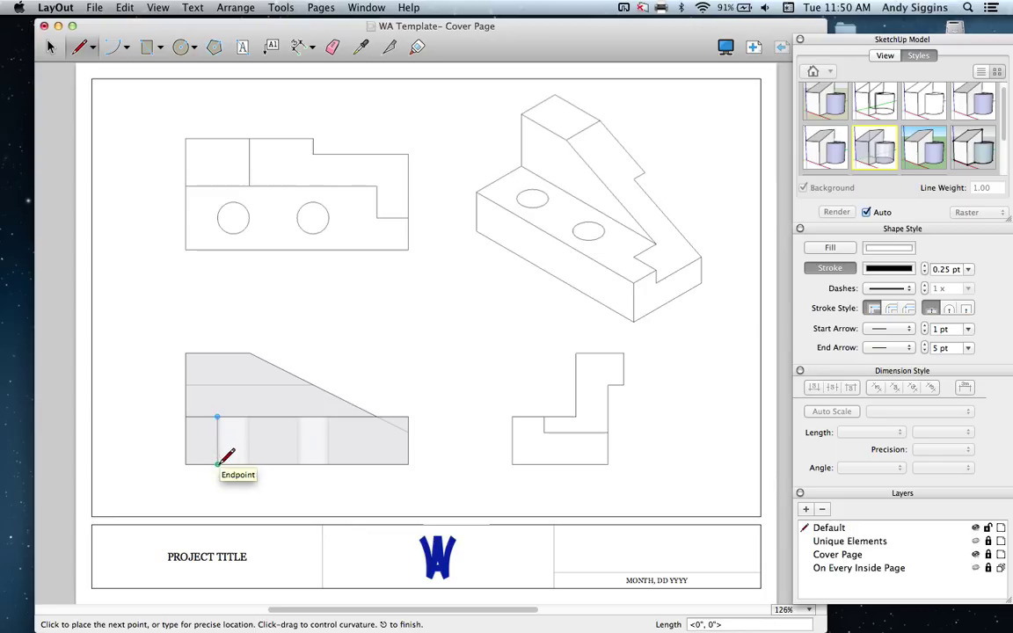
{"action": "key", "text": "Return"}
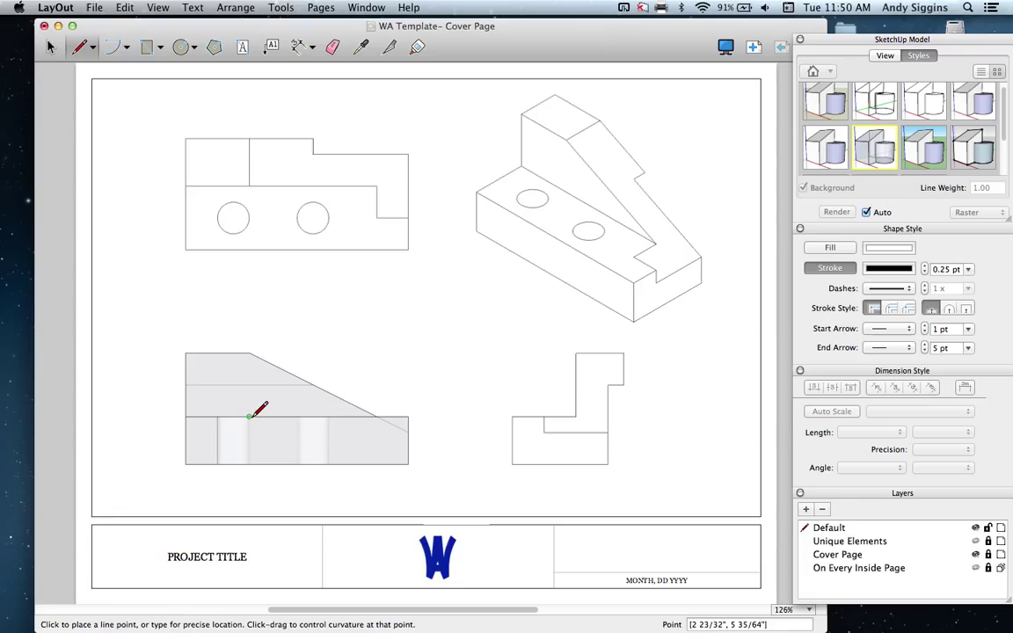
{"action": "scroll", "coordinate": [250, 416], "scroll_direction": "up", "scroll_amount": 3}
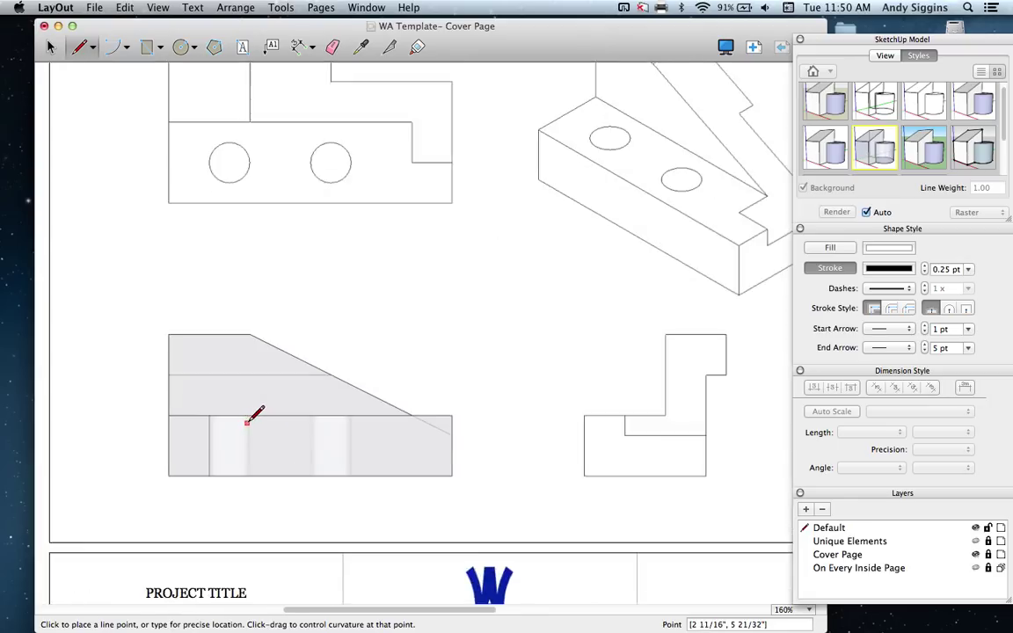
{"action": "scroll", "coordinate": [250, 416], "scroll_direction": "up", "scroll_amount": 2}
{"action": "left_click", "coordinate": [250, 415]}
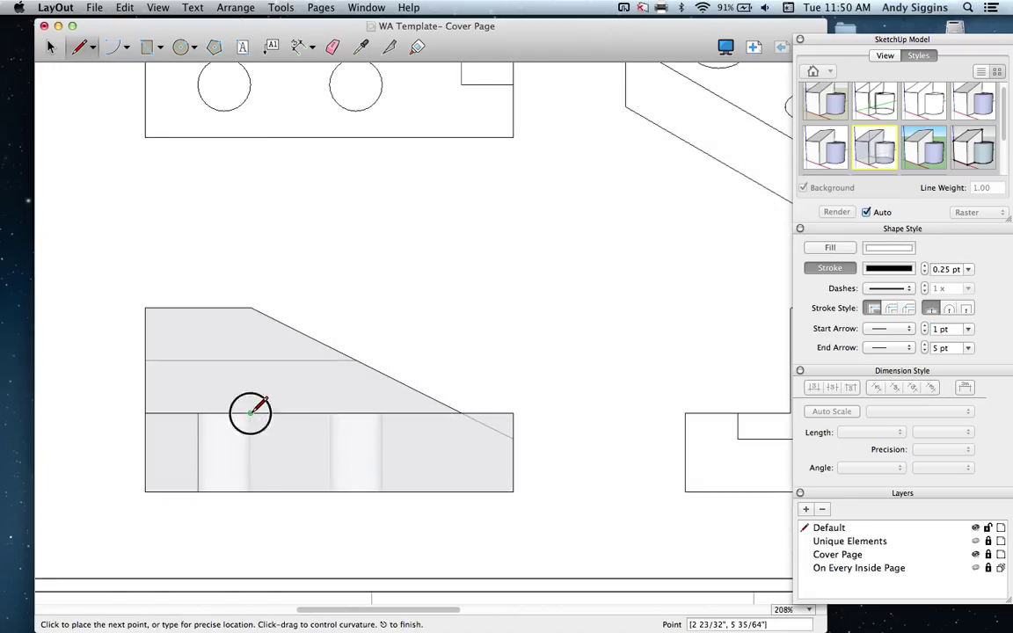
{"action": "double_click", "coordinate": [251, 490]}
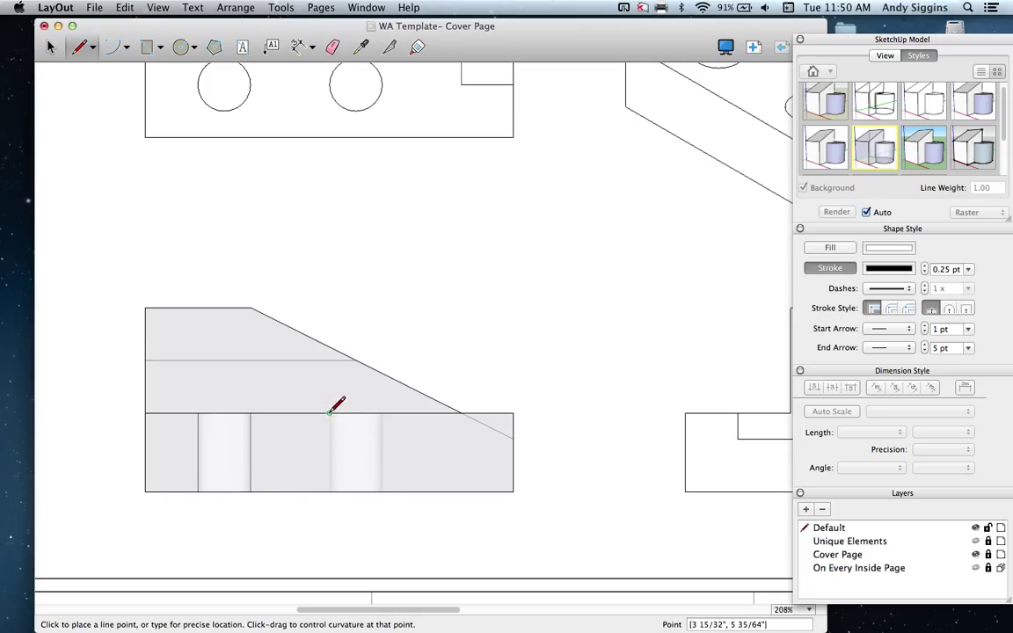
- Draw lines over the third and fourth vertical hidden edges
{"action": "left_click", "coordinate": [331, 412]}
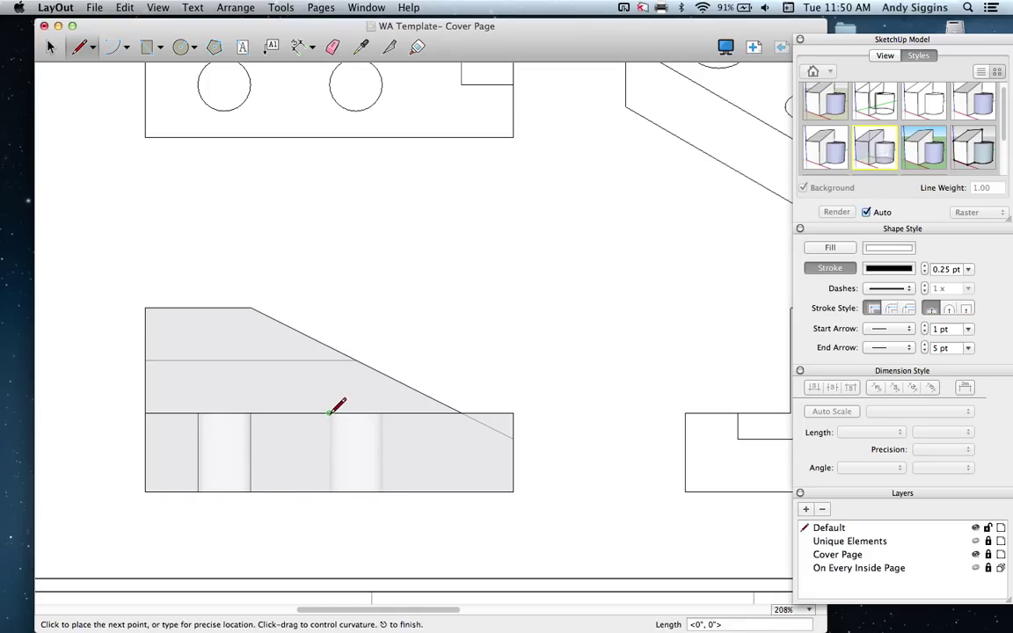
{"action": "left_click", "coordinate": [330, 491]}
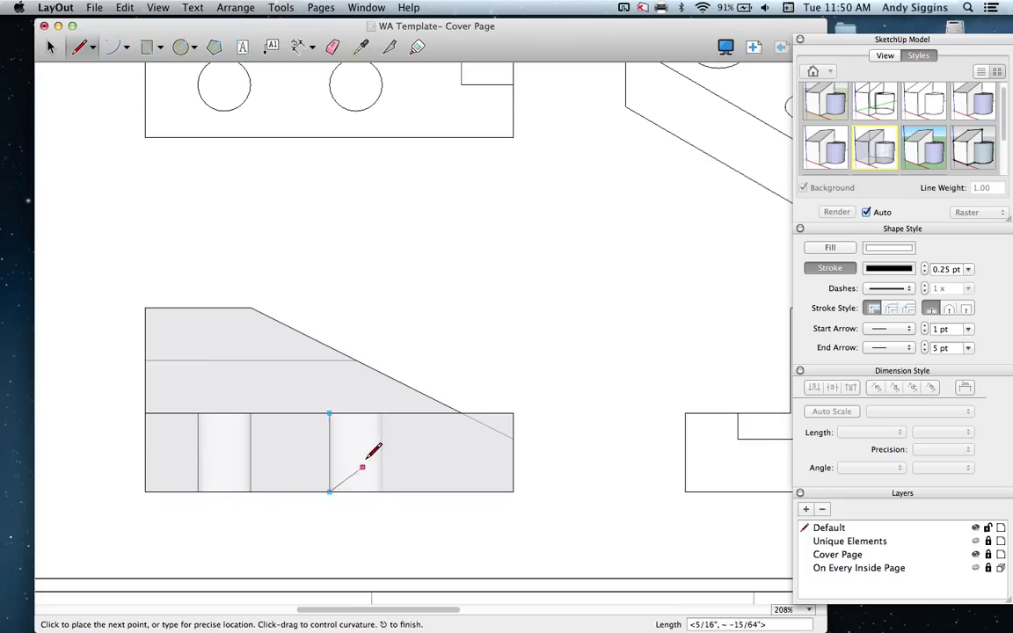
{"action": "key", "text": "Return"}
{"action": "left_click", "coordinate": [381, 412]}
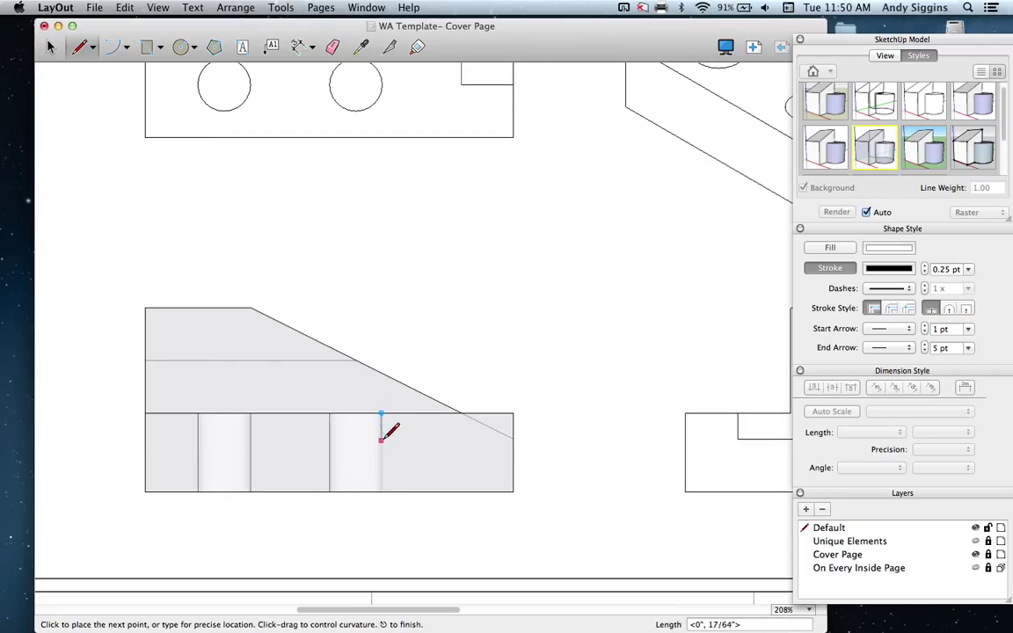
{"action": "left_click", "coordinate": [381, 491]}
{"action": "key", "text": "Return"}
- Extend the slope to the right edge and trace the horizontal hidden edge
{"action": "left_click", "coordinate": [461, 413]}
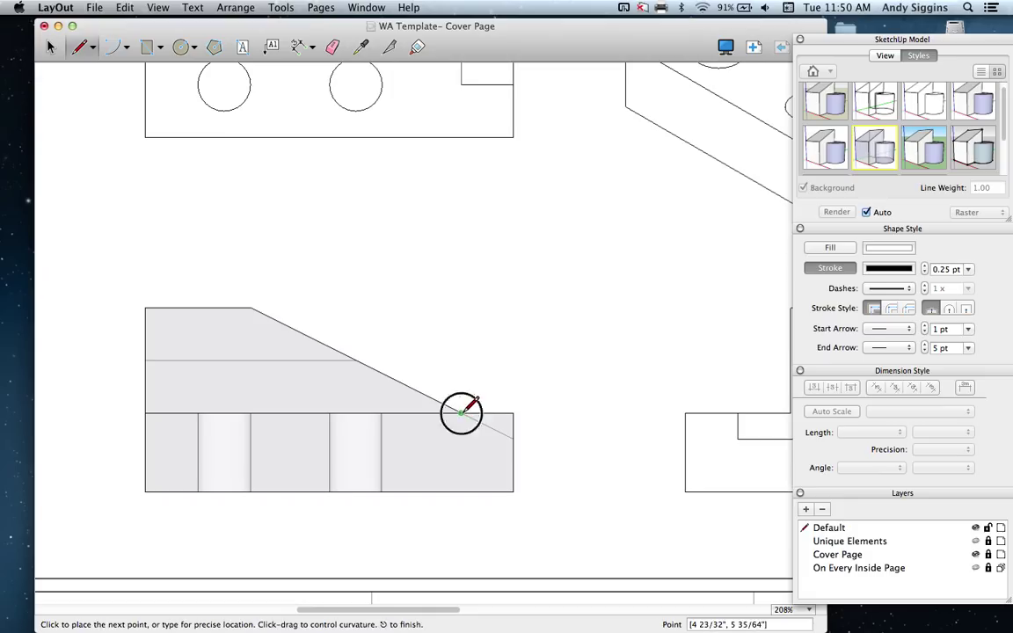
{"action": "left_click", "coordinate": [513, 437]}
{"action": "key", "text": "Return"}
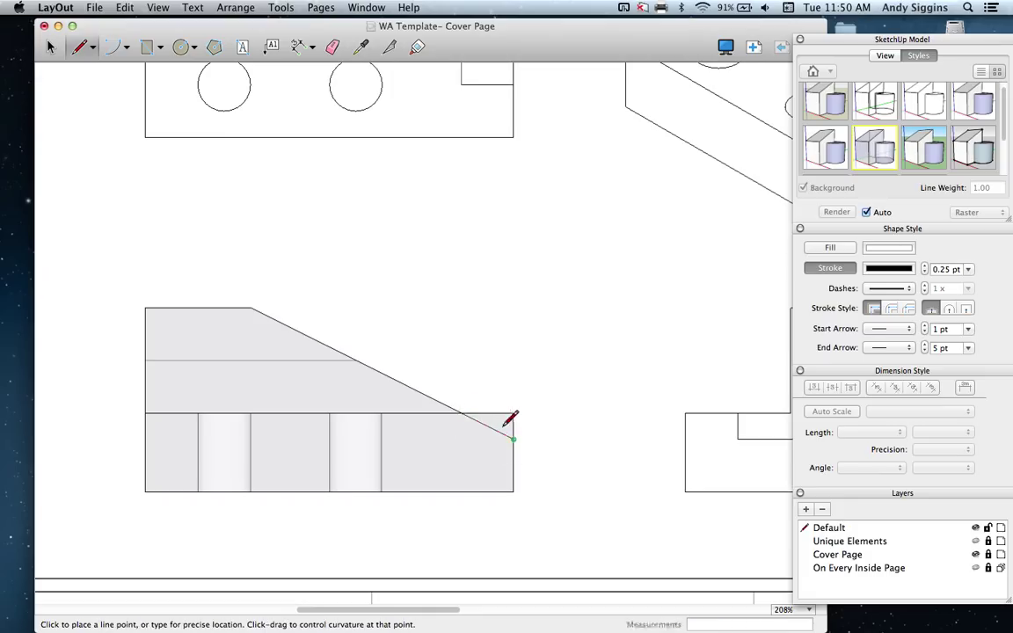
{"action": "left_click", "coordinate": [146, 360]}
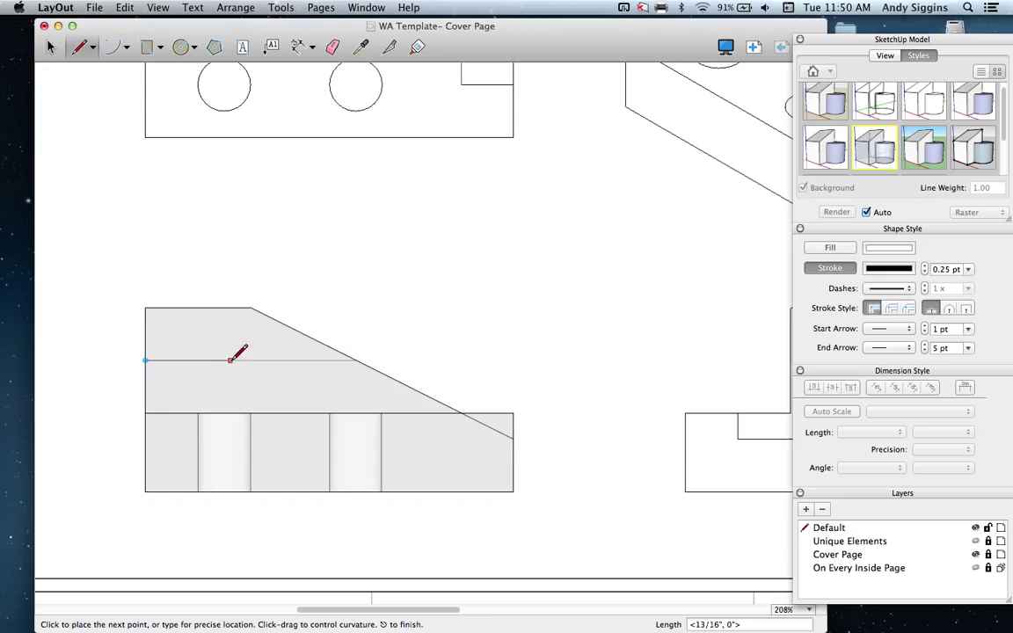
{"action": "double_click", "coordinate": [357, 360]}
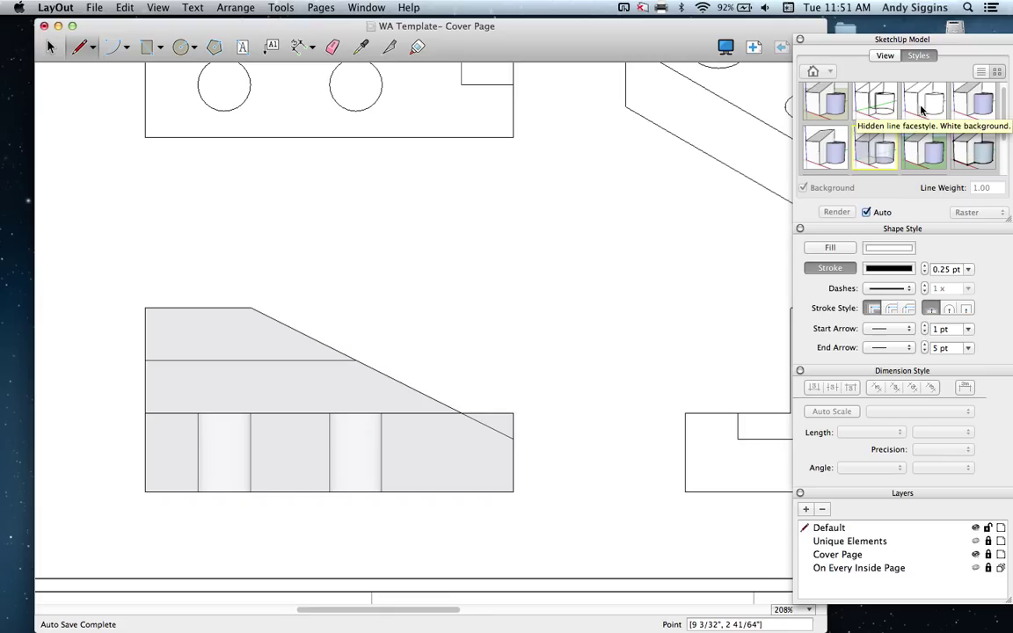
- Return the lower-left view to the Hidden Line style
{"action": "left_click", "coordinate": [51, 48]}
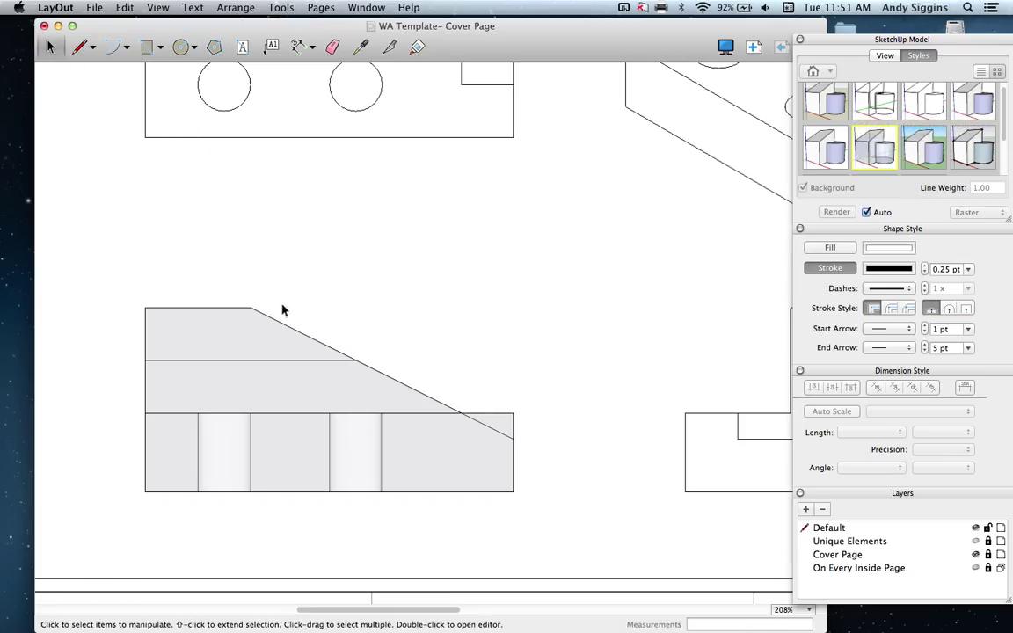
{"action": "left_click", "coordinate": [277, 324]}
{"action": "left_click", "coordinate": [923, 104]}
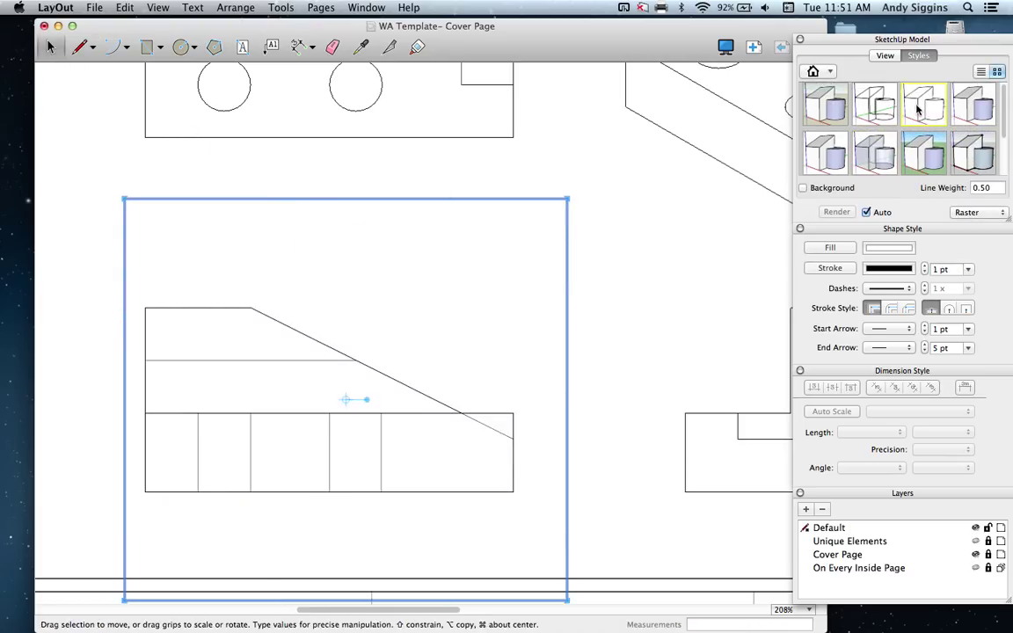
- Make the six traced hidden lines dashed at a 2x dash scale
{"action": "left_click", "coordinate": [381, 465]}
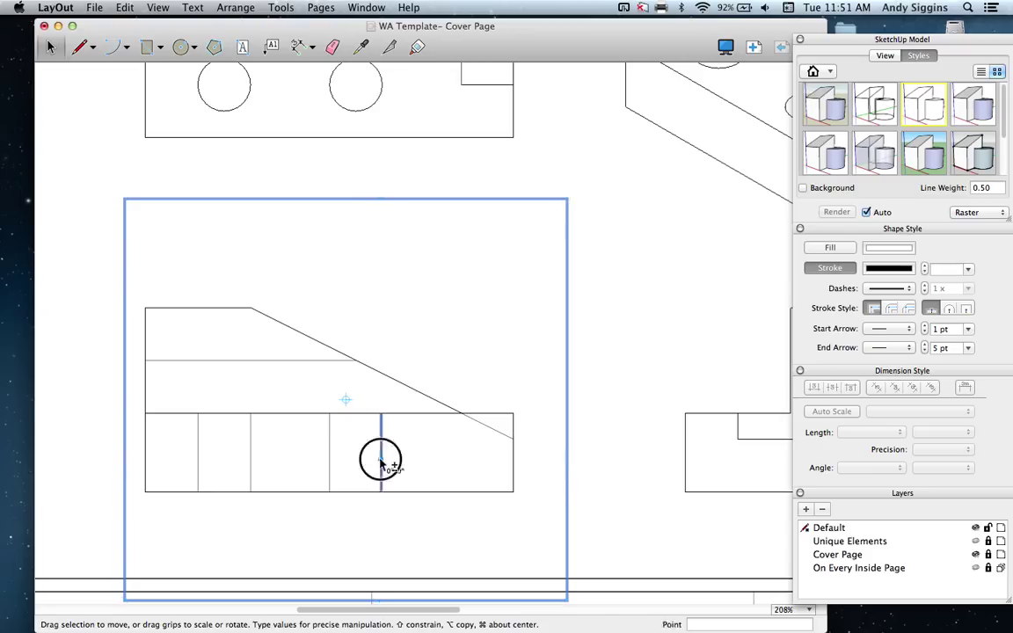
{"action": "left_click", "coordinate": [331, 464], "text": "shift"}
{"action": "left_click", "coordinate": [493, 428], "text": "shift"}
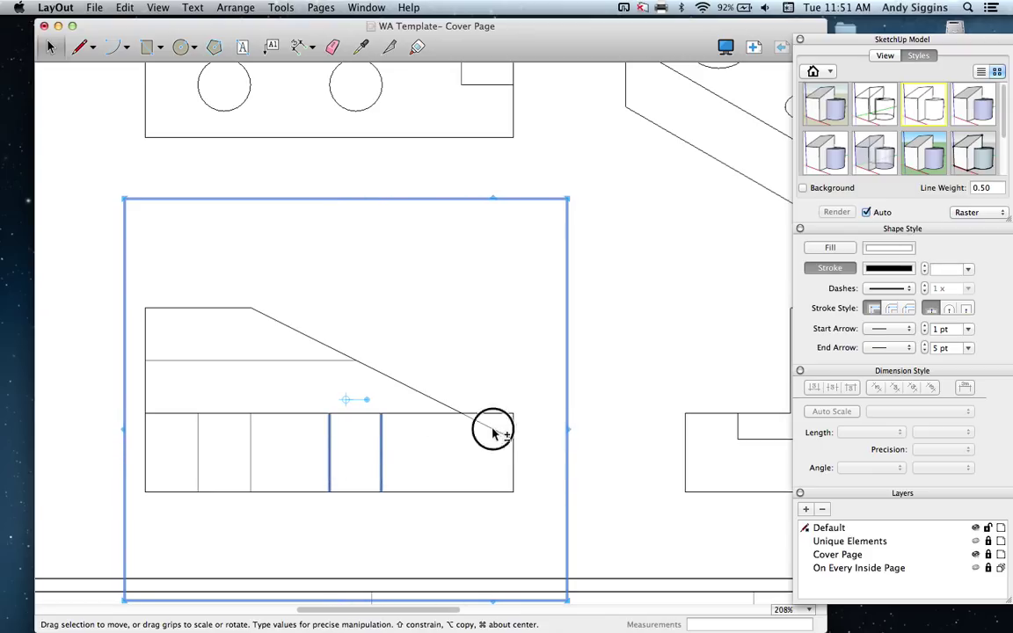
{"action": "left_click", "coordinate": [252, 473], "text": "shift"}
{"action": "left_click", "coordinate": [197, 466], "text": "shift"}
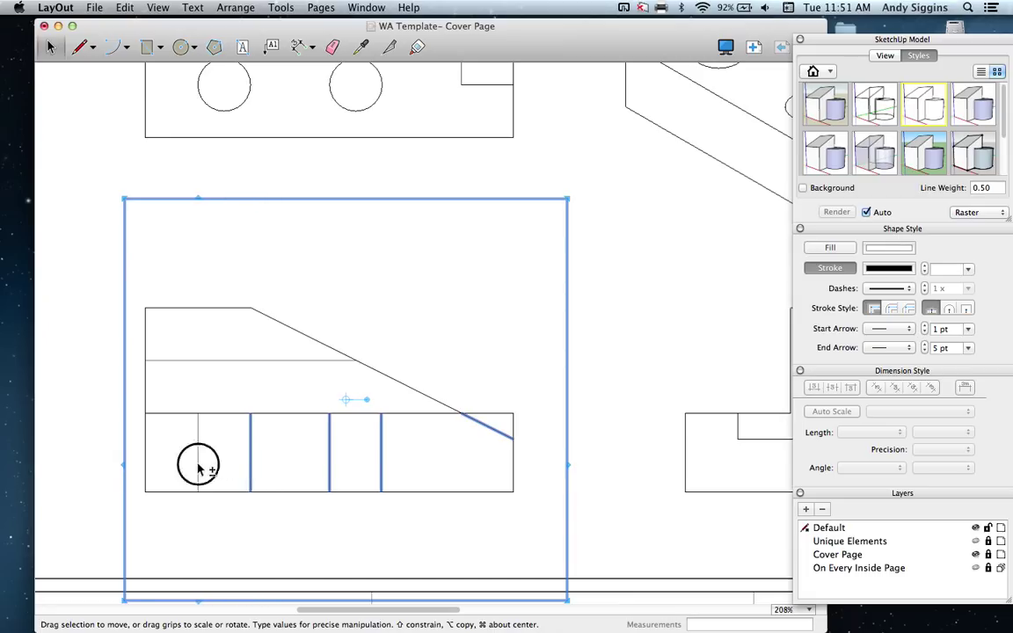
{"action": "left_click", "coordinate": [218, 360], "text": "shift"}
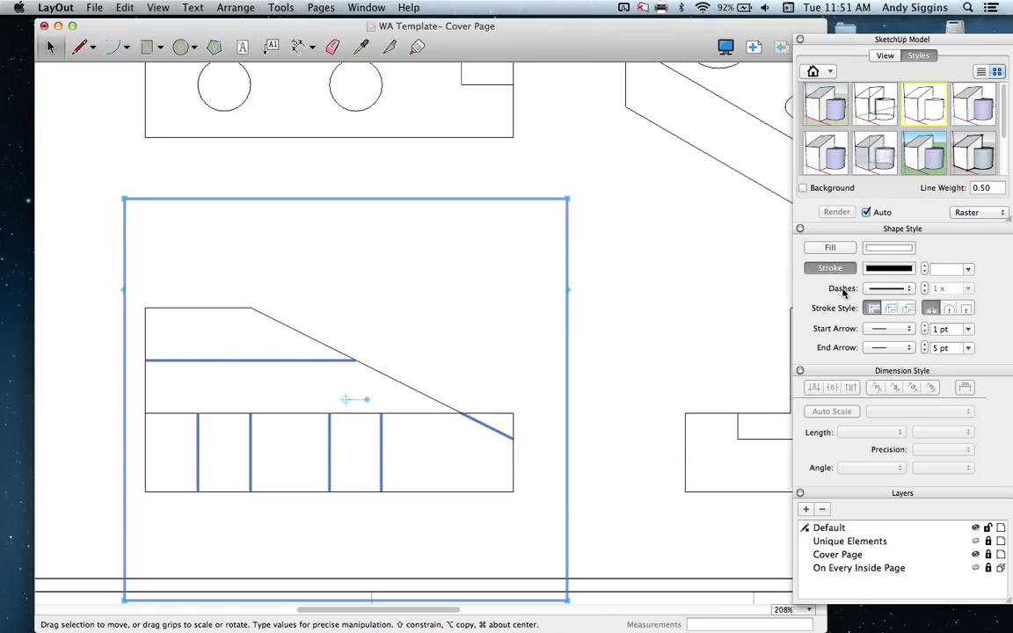
{"action": "left_click", "coordinate": [900, 290]}
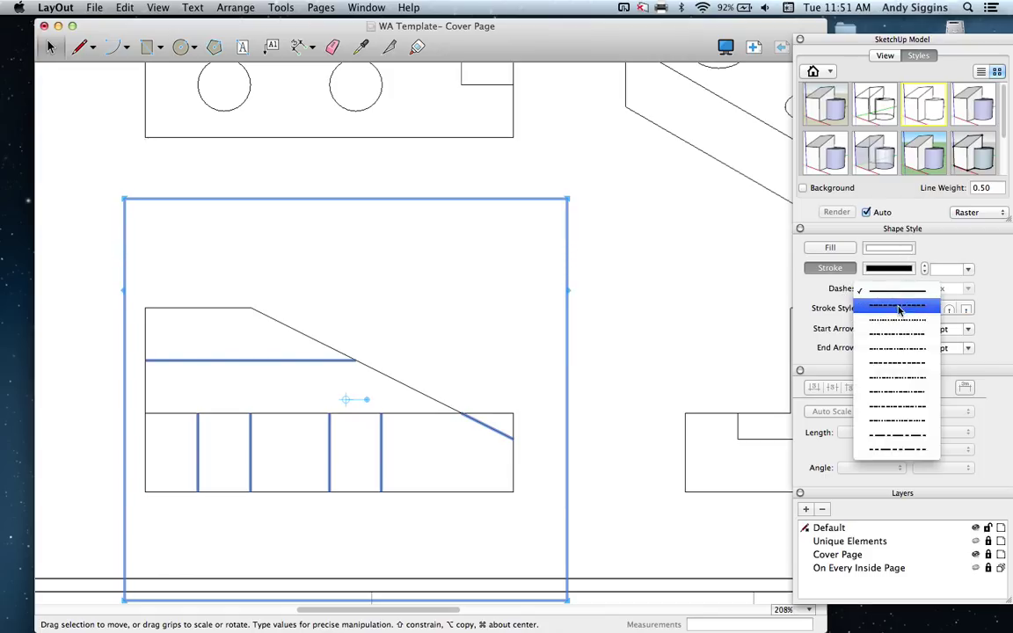
{"action": "left_click", "coordinate": [898, 307]}
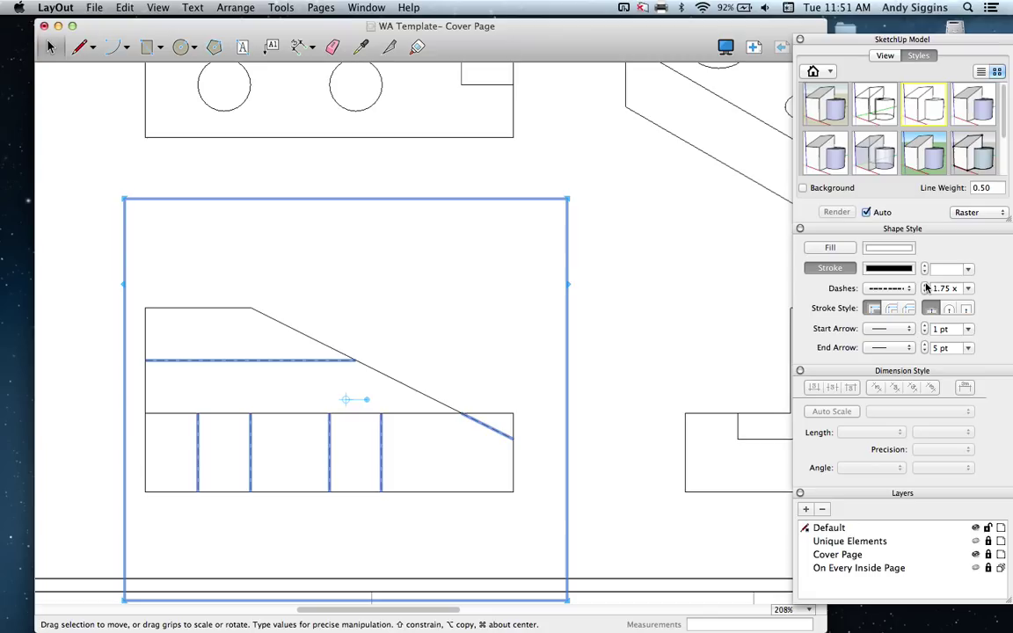
{"action": "left_click", "coordinate": [925, 286]}
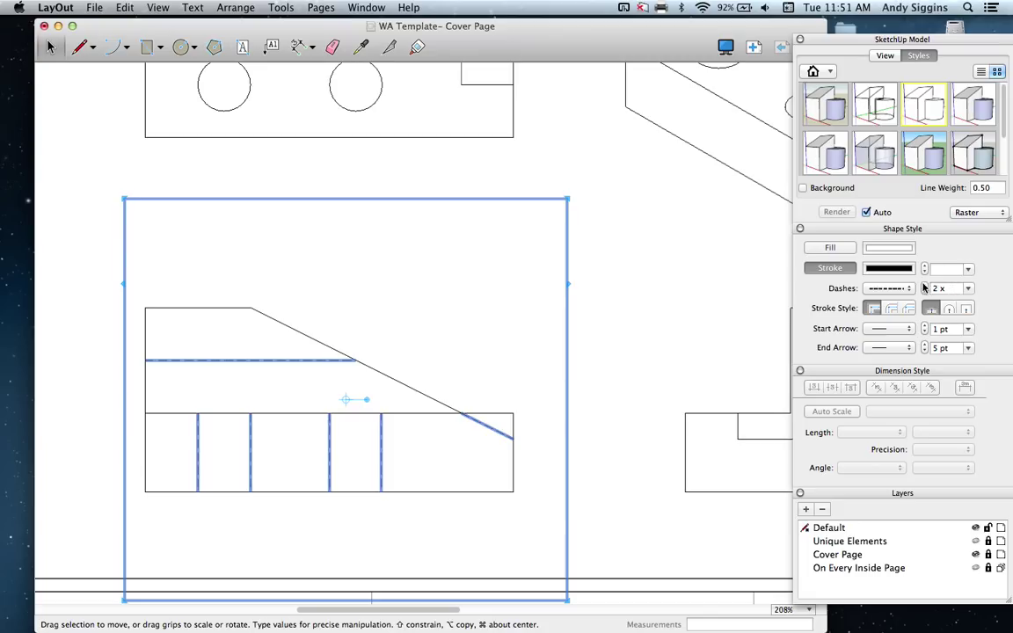
{"action": "left_click", "coordinate": [597, 401]}
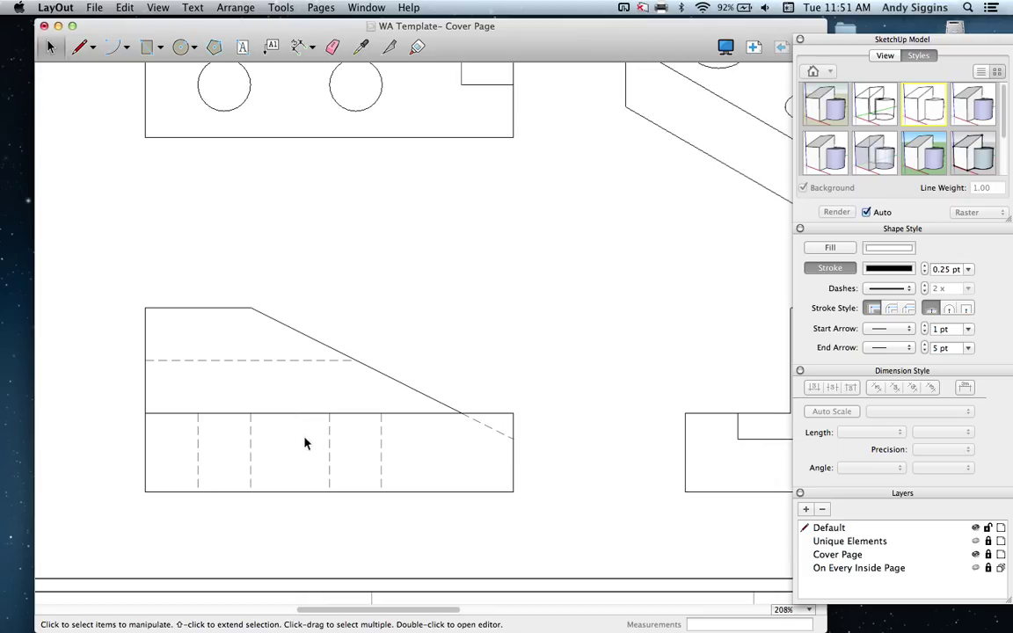
- Zoom out and give the right view a grey shaded style
{"action": "scroll", "coordinate": [305, 444], "scroll_direction": "down", "scroll_amount": 5}
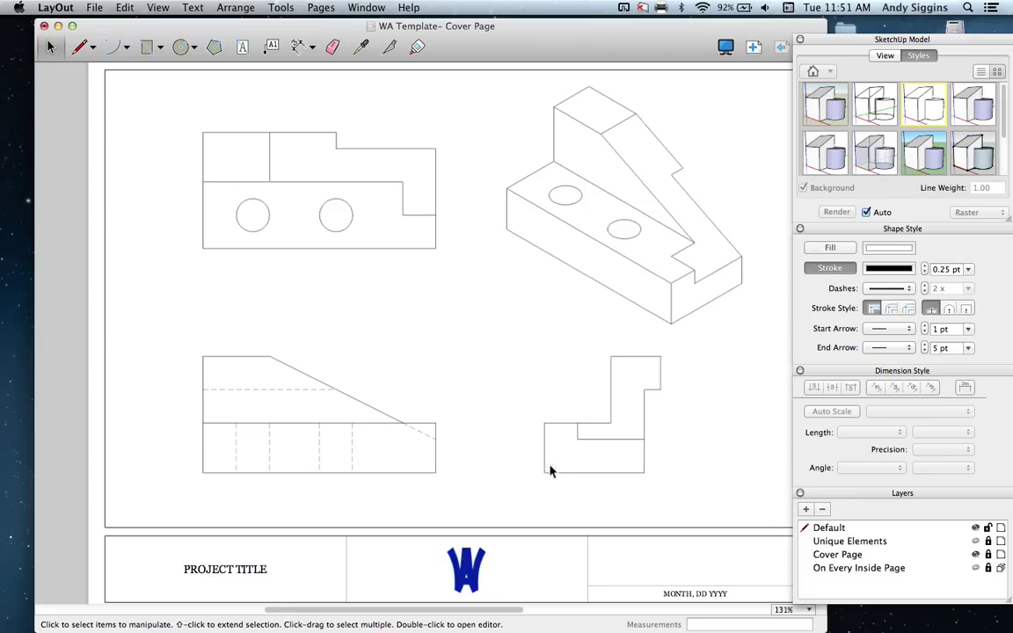
{"action": "left_click", "coordinate": [592, 459]}
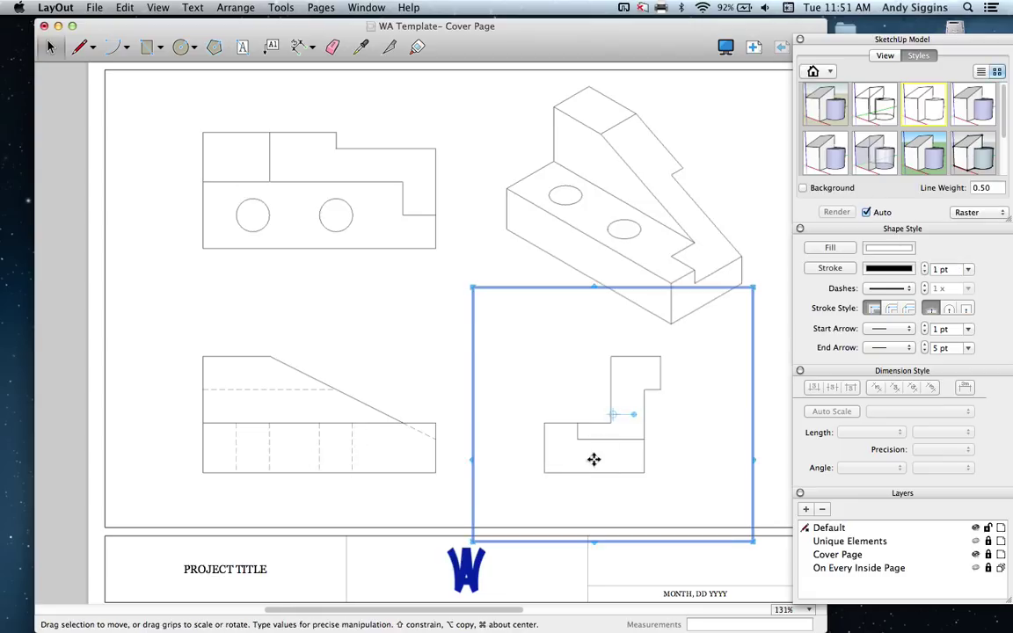
{"action": "left_click", "coordinate": [879, 151]}
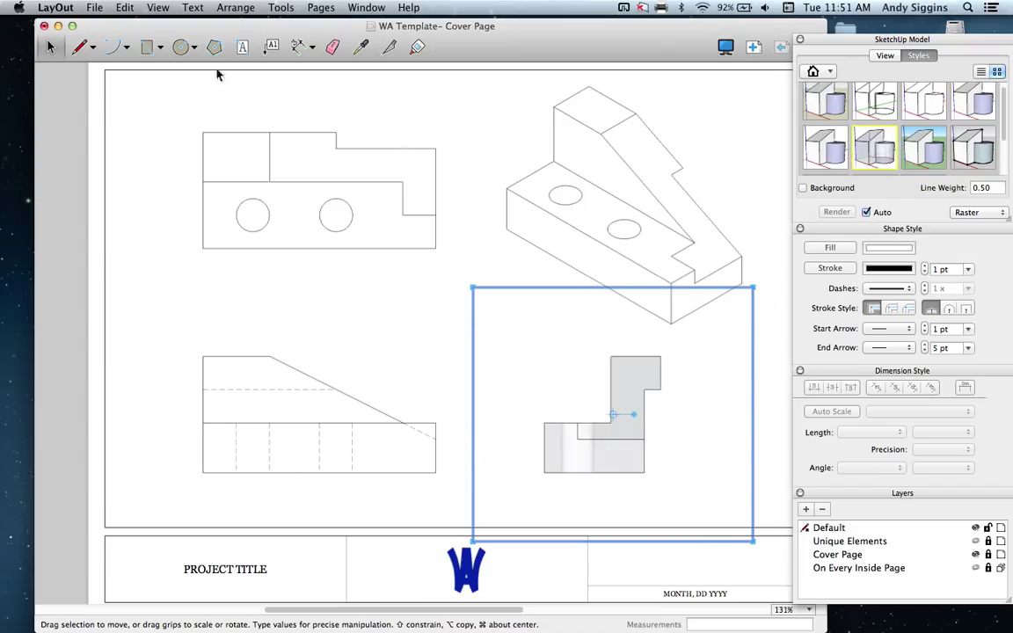
- Trace two vertical lines over the right view's hidden edges, then reselect the view
{"action": "left_click", "coordinate": [80, 47]}
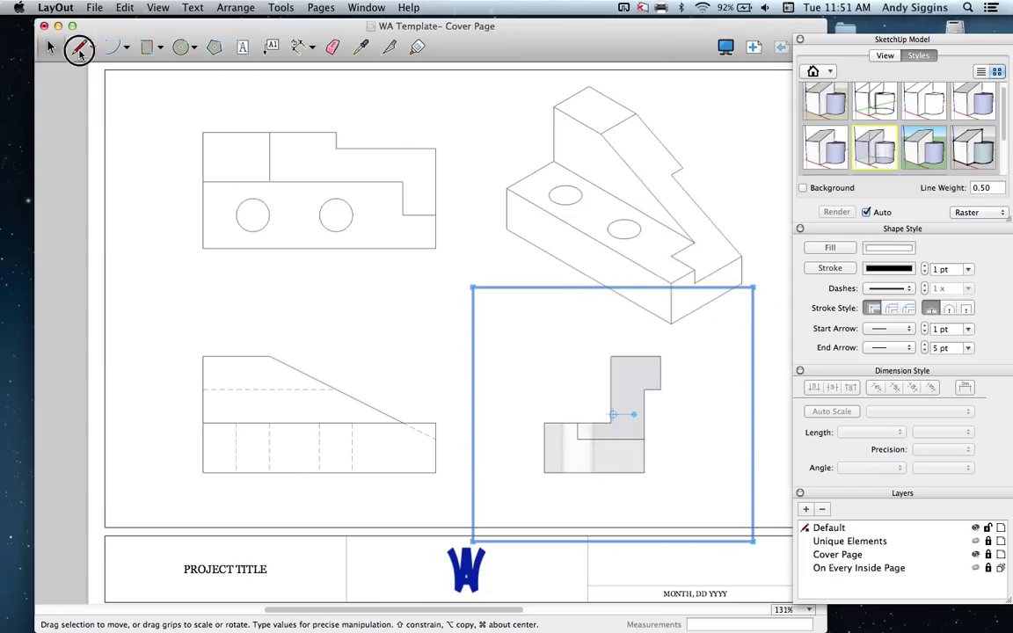
{"action": "left_click", "coordinate": [560, 423]}
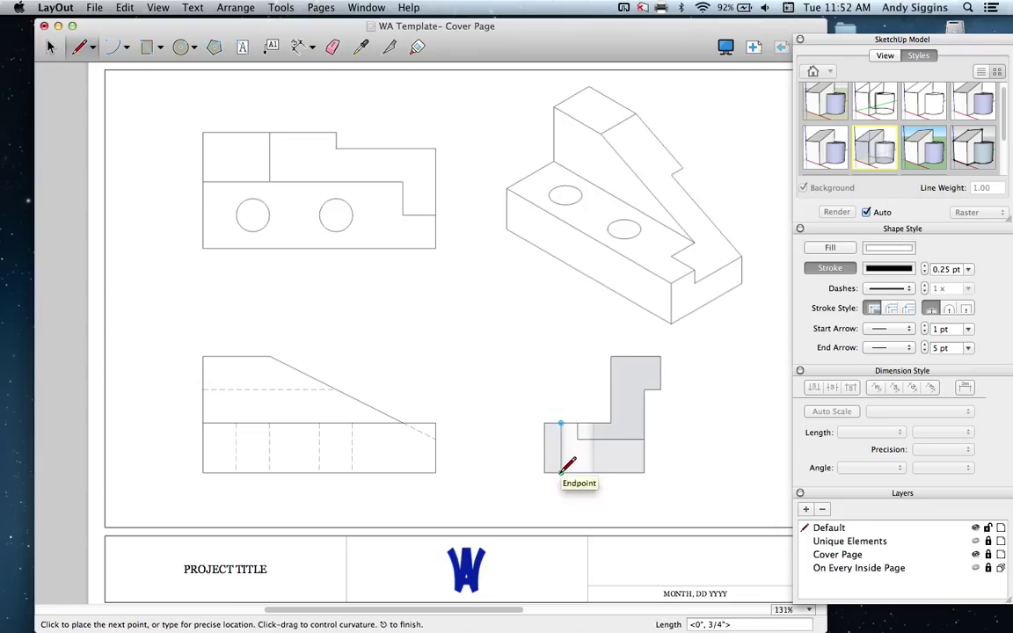
{"action": "left_click", "coordinate": [561, 472]}
{"action": "key", "text": "Escape"}
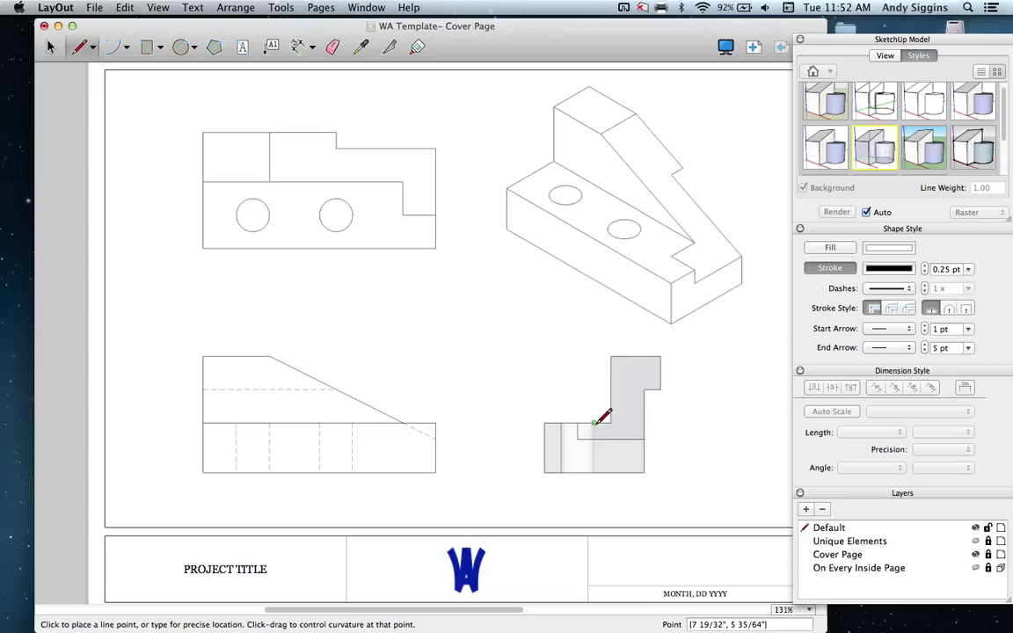
{"action": "left_click", "coordinate": [594, 423]}
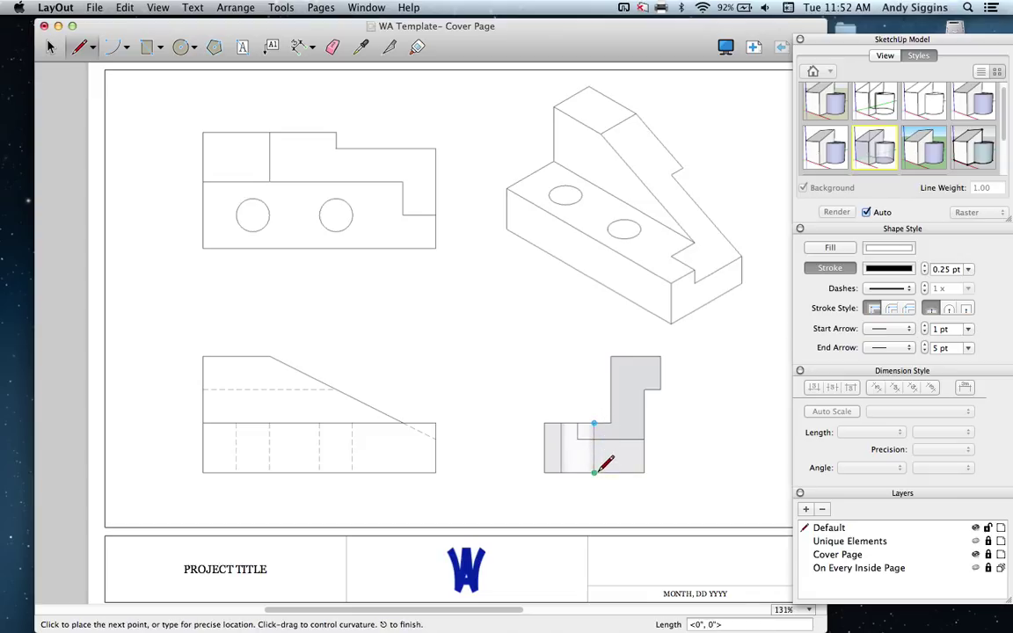
{"action": "left_click", "coordinate": [594, 472]}
{"action": "key", "text": "Return"}
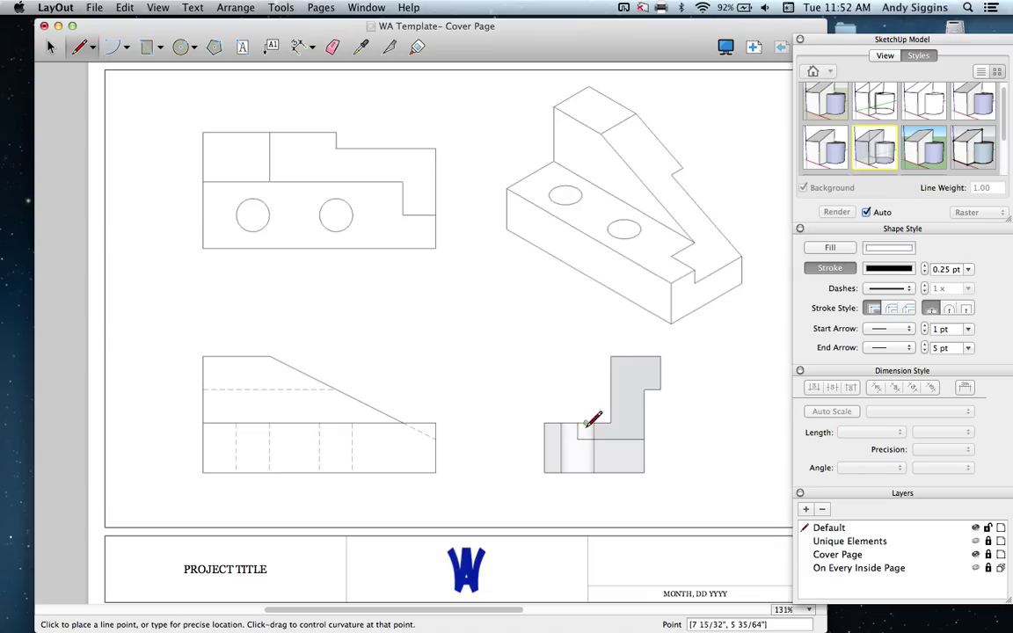
{"action": "key", "text": "space"}
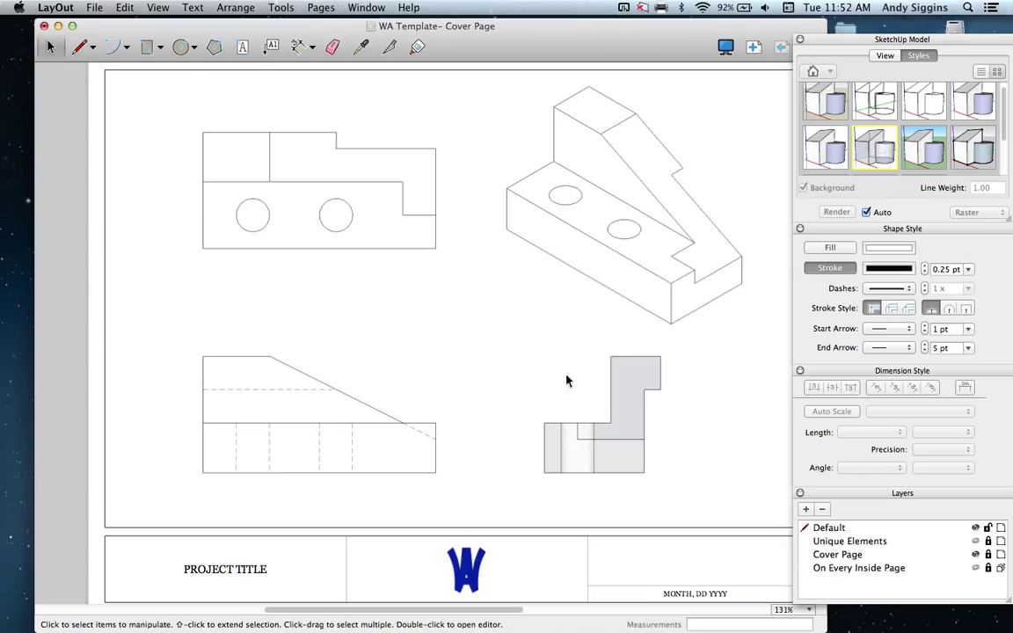
{"action": "left_click", "coordinate": [640, 405]}
- Restore the right view's plain line style and make its two vertical lines dashed
{"action": "left_click", "coordinate": [924, 103]}
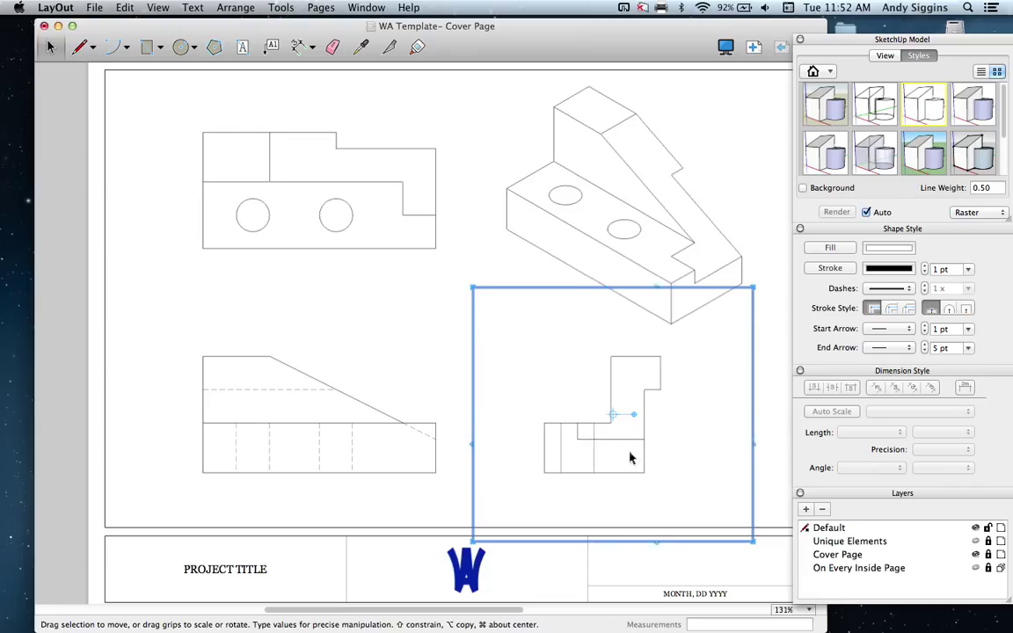
{"action": "left_click", "coordinate": [594, 464]}
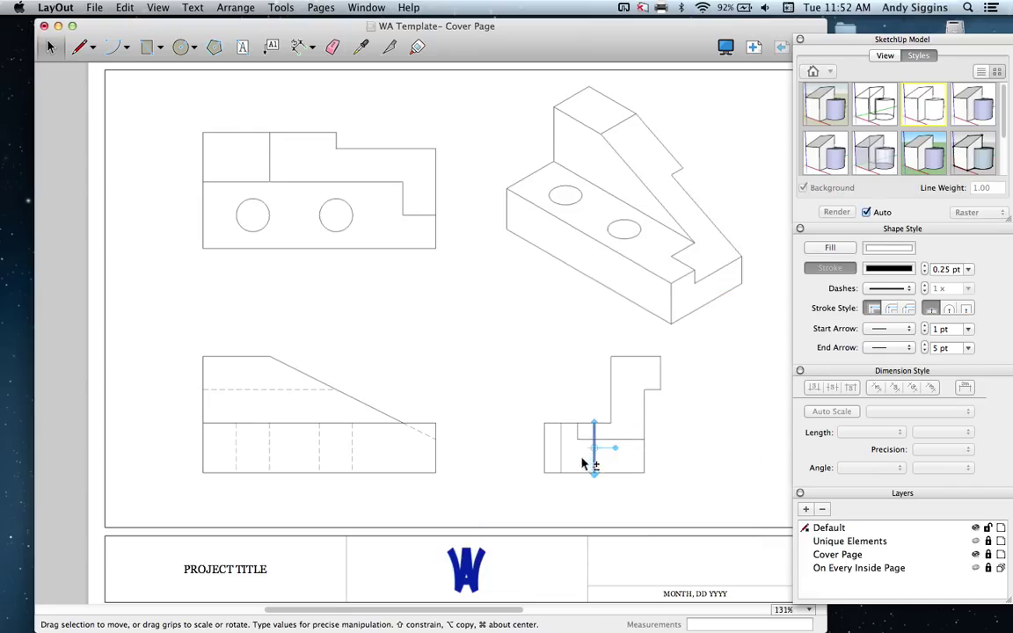
{"action": "left_click", "coordinate": [561, 464], "text": "shift"}
{"action": "left_click", "coordinate": [909, 289]}
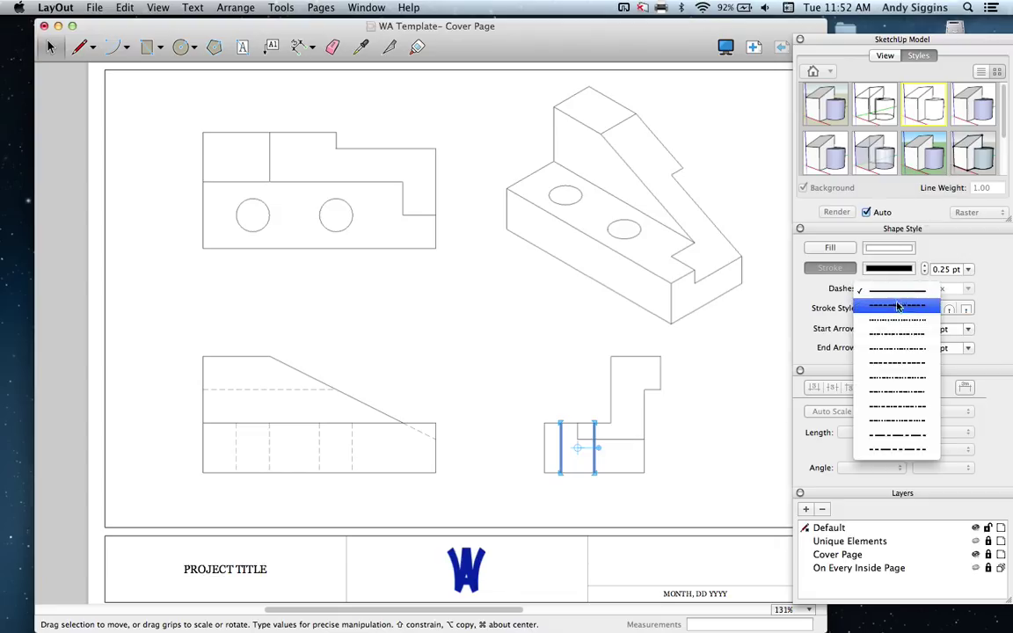
{"action": "left_click", "coordinate": [894, 304]}
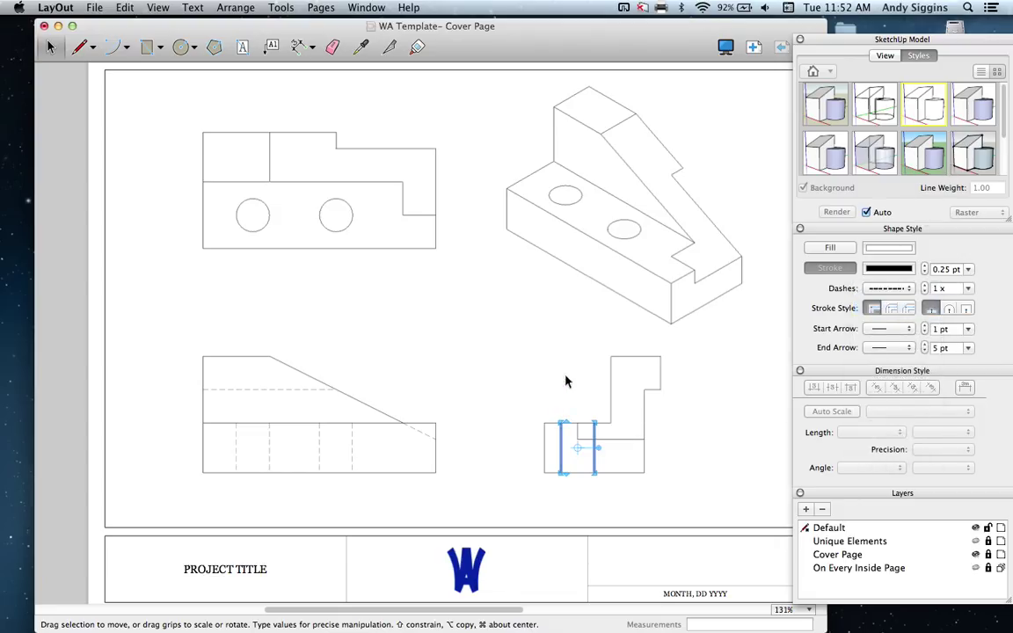
- Set the two dashed vertical lines to a 2x dash scale
{"action": "left_click", "coordinate": [566, 381]}
{"action": "left_click", "coordinate": [594, 461]}
{"action": "left_click", "coordinate": [562, 458], "text": "shift"}
{"action": "left_click", "coordinate": [924, 285]}
{"action": "left_click", "coordinate": [735, 403]}
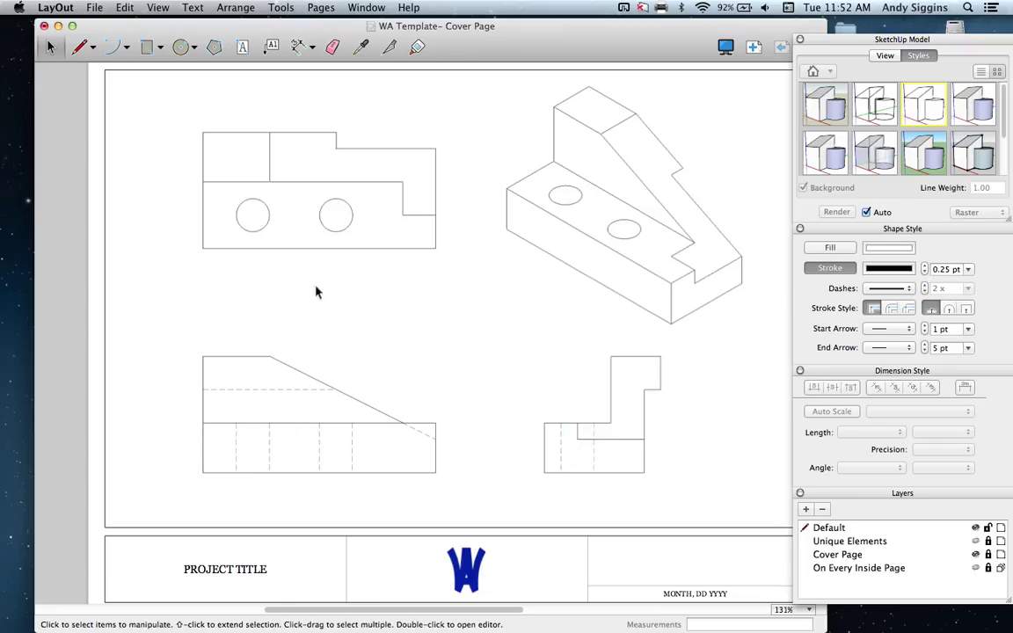
- Shade the top view grey and trace a horizontal line from its left corner to the step corner
{"action": "left_click", "coordinate": [366, 215]}
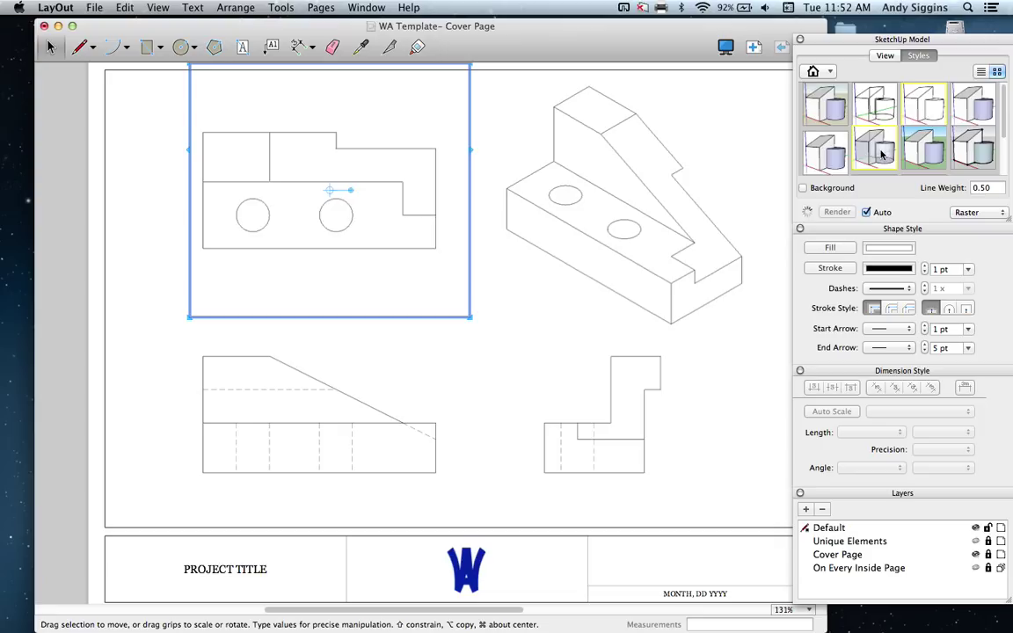
{"action": "left_click", "coordinate": [879, 151]}
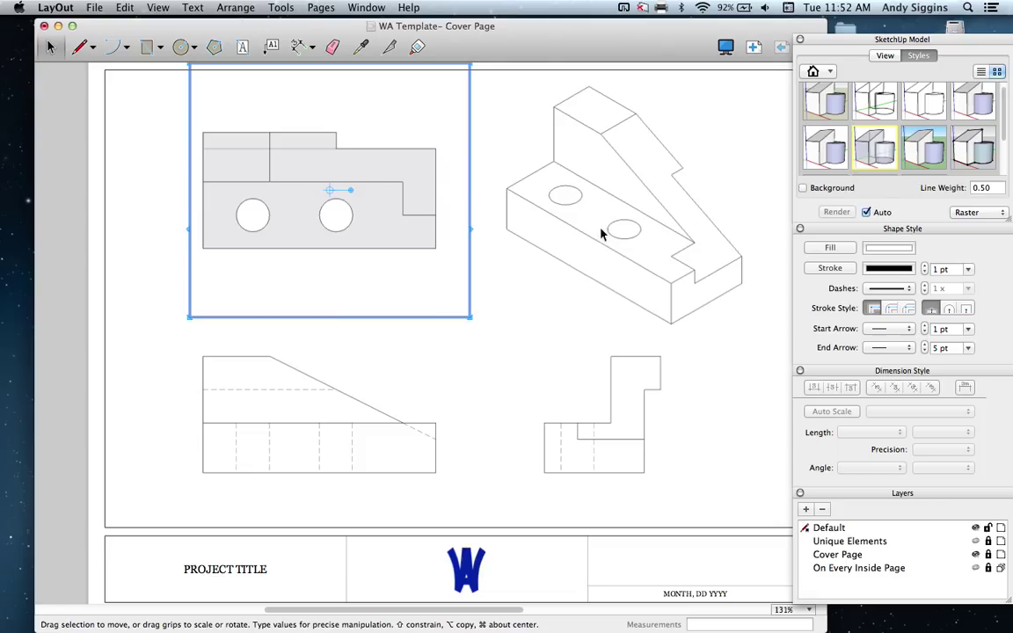
{"action": "left_click", "coordinate": [81, 48]}
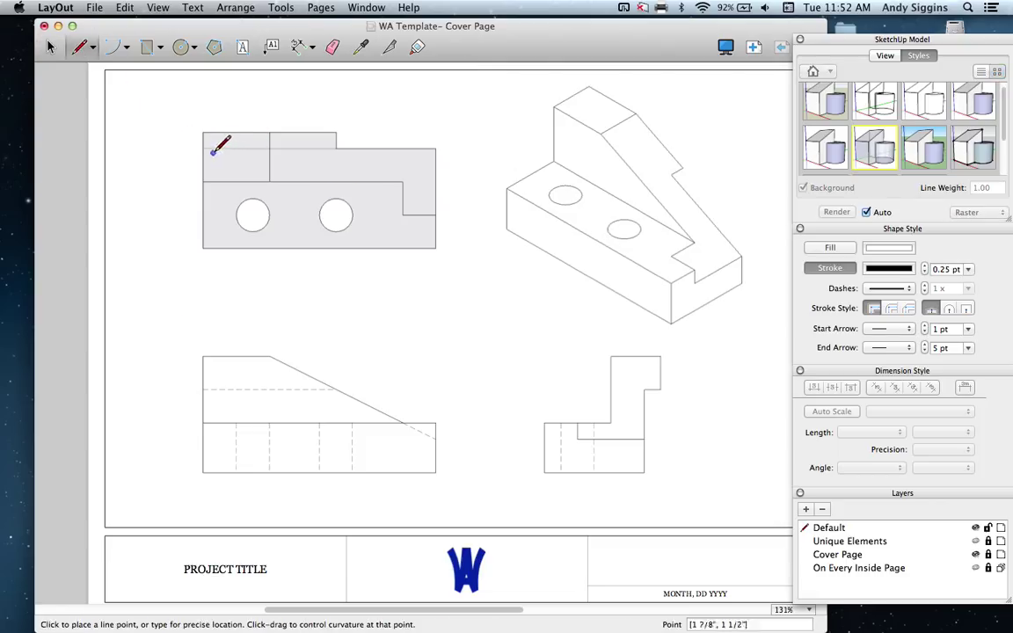
{"action": "left_click", "coordinate": [203, 147]}
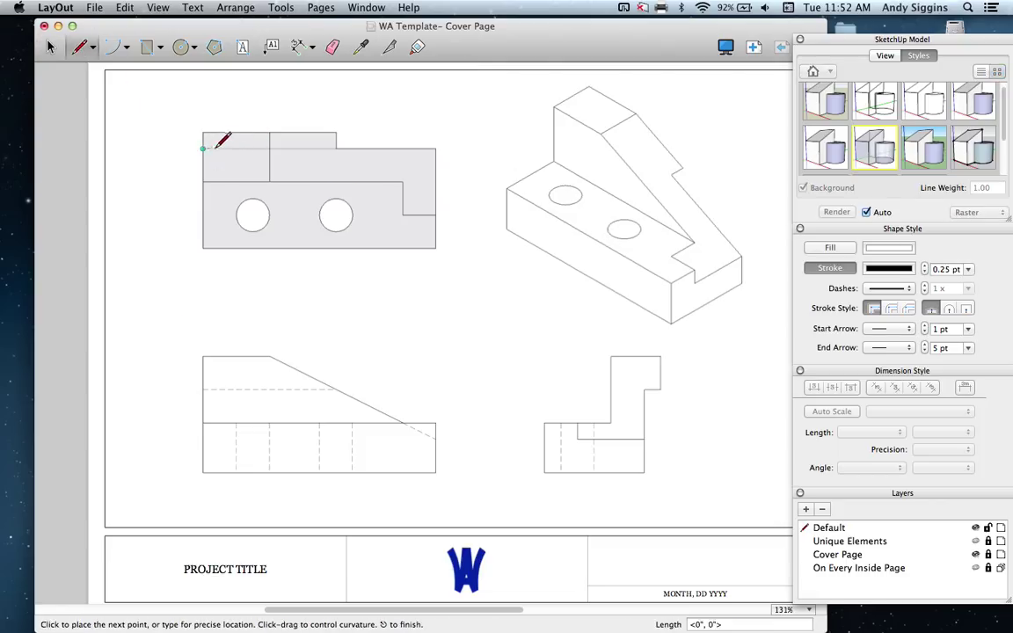
{"action": "double_click", "coordinate": [336, 148]}
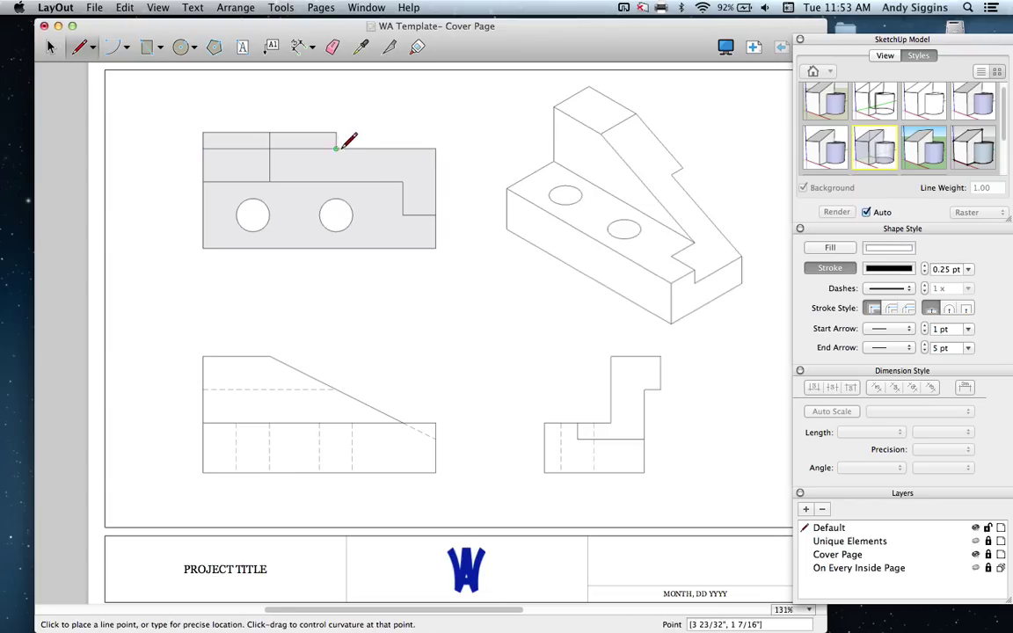
- Return the top view to plain line rendering
{"action": "left_click", "coordinate": [50, 44]}
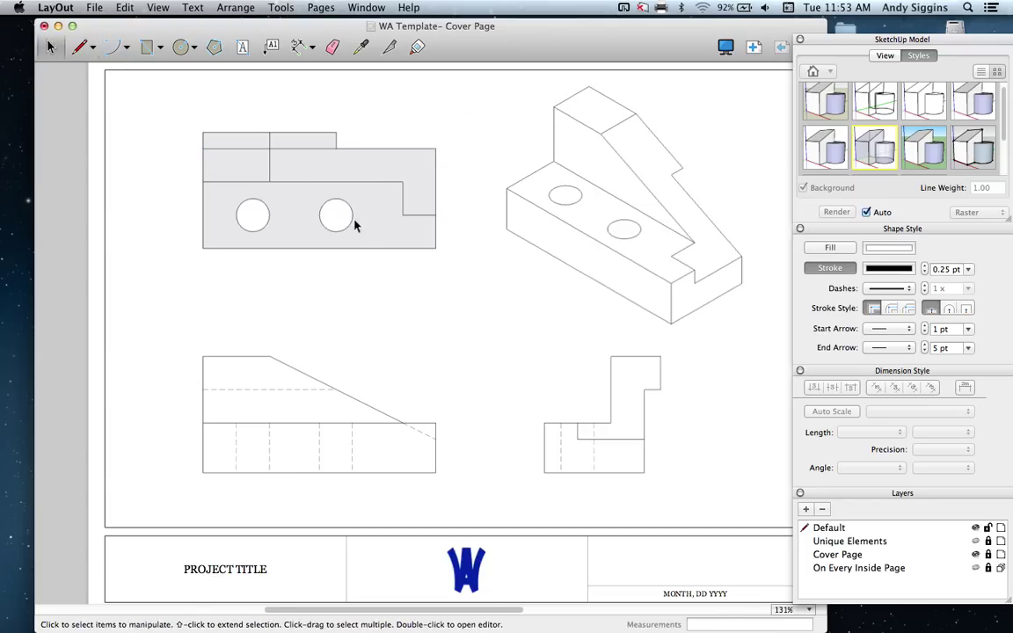
{"action": "left_click", "coordinate": [319, 199]}
{"action": "left_click", "coordinate": [923, 104]}
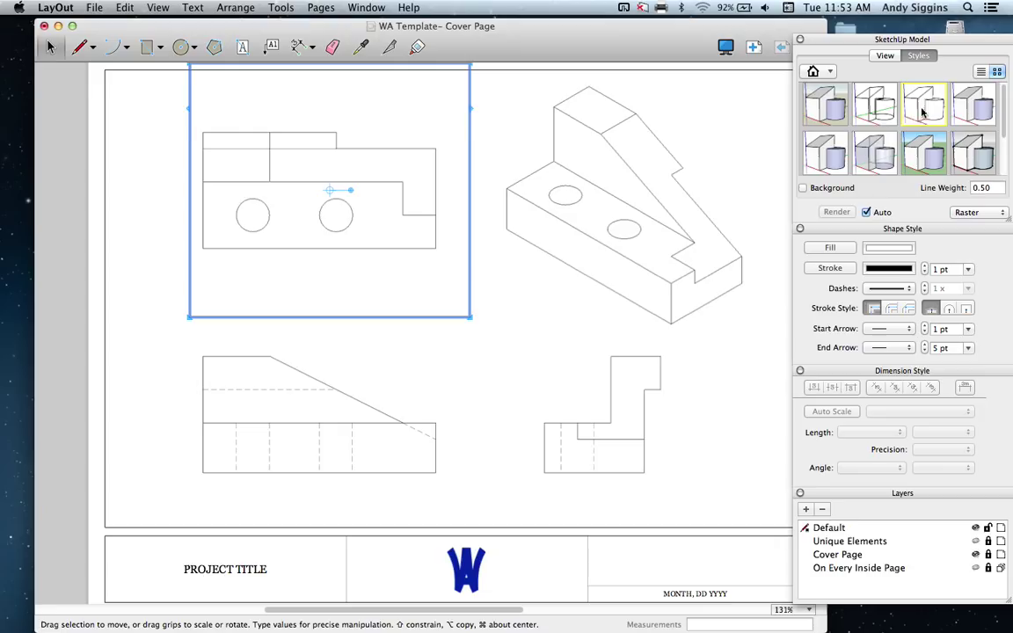
- Give the top view's traced horizontal line a dashed pattern at 2x dash scale
{"action": "left_click", "coordinate": [296, 150]}
{"action": "left_click", "coordinate": [909, 291]}
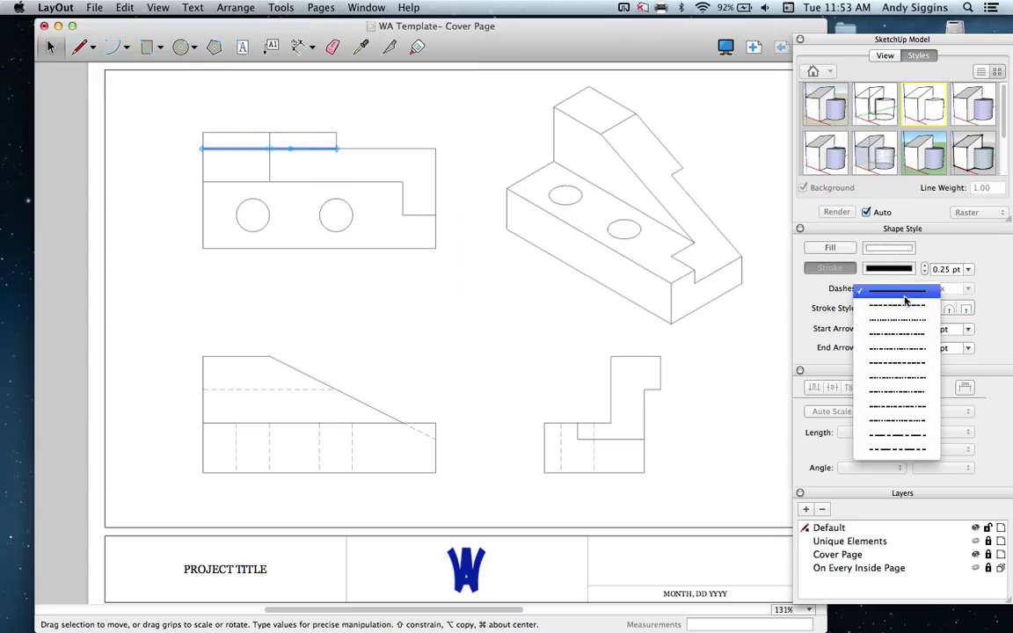
{"action": "left_click", "coordinate": [902, 310]}
{"action": "left_click", "coordinate": [924, 285]}
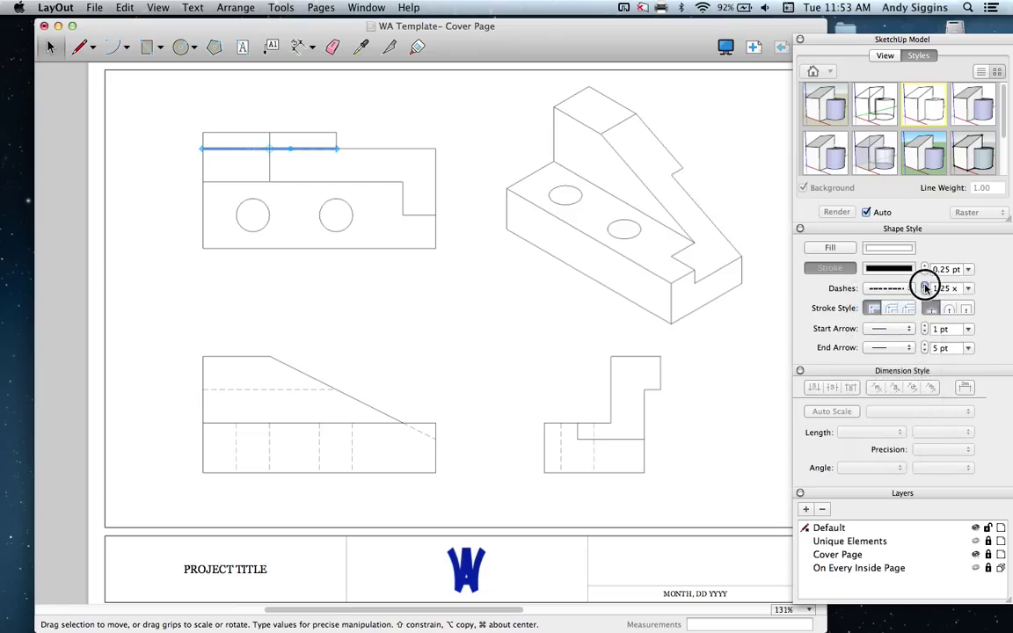
{"action": "left_click", "coordinate": [710, 355]}
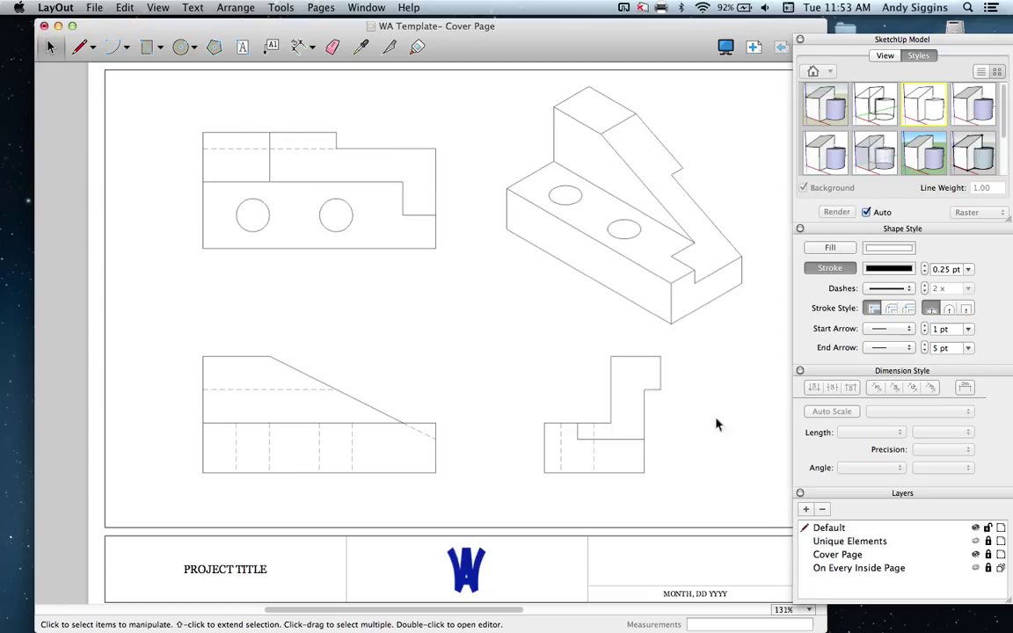